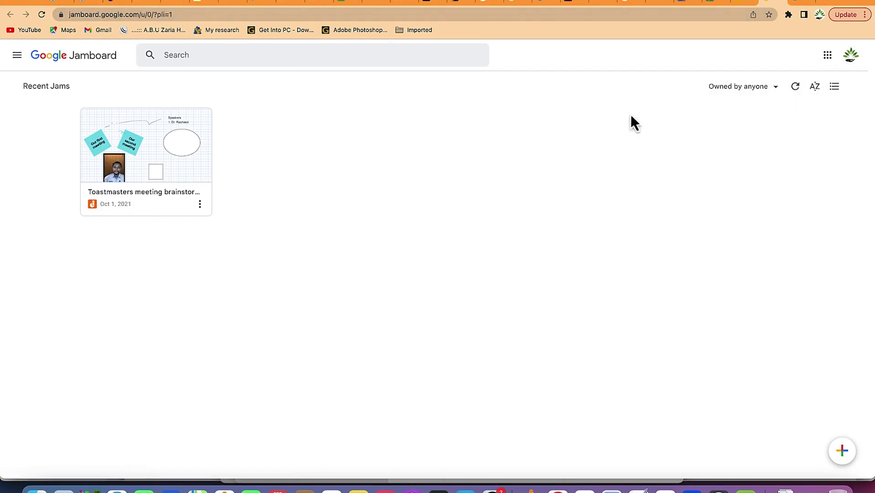
# Step: Look through the Google apps list for Jamboard and close the list
pyautogui.click(828, 57)
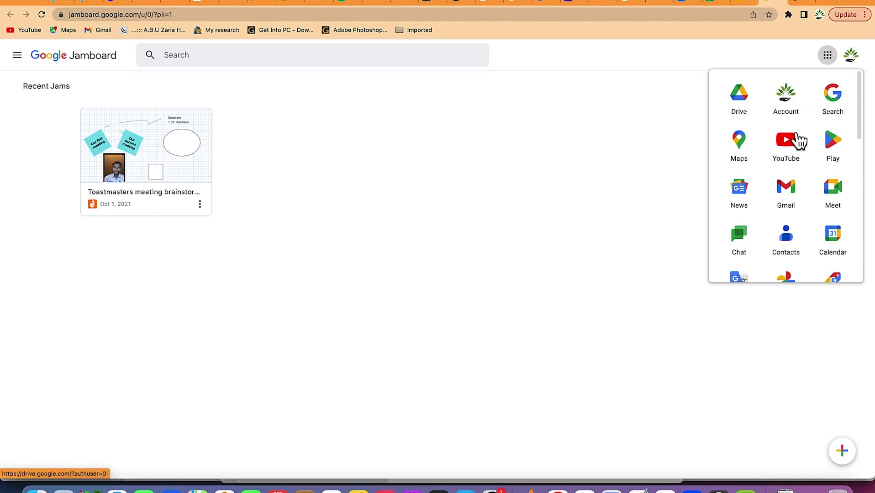
pyautogui.scroll(-2, 792, 151)
pyautogui.scroll(-5, 792, 150)
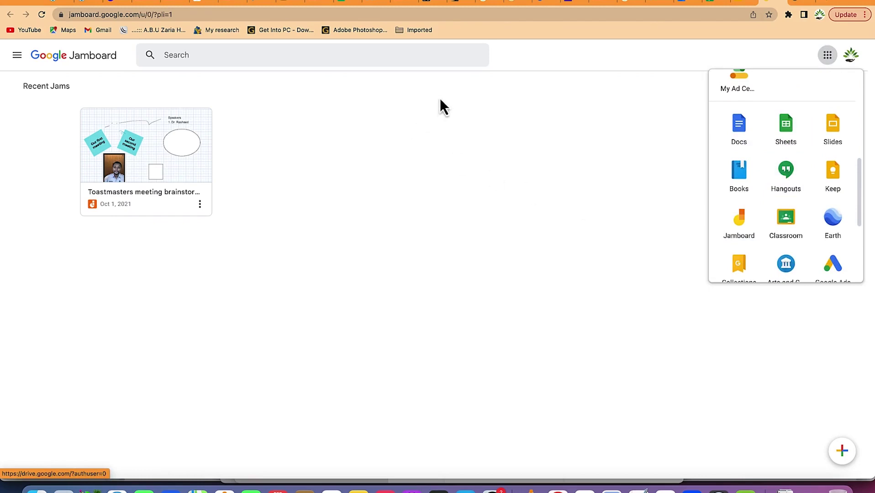
pyautogui.click(830, 56)
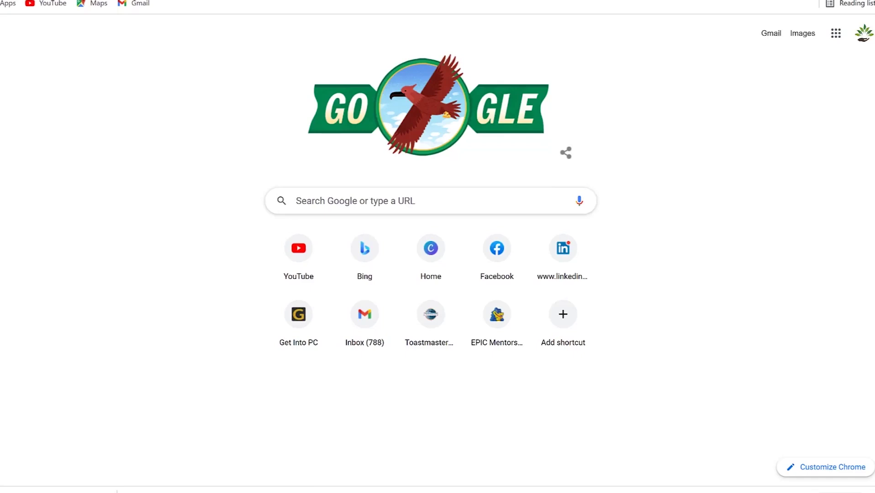
# Step: Go to jamboard.google.com and create a new jam
pyautogui.hotkey('ctrl', 'l')
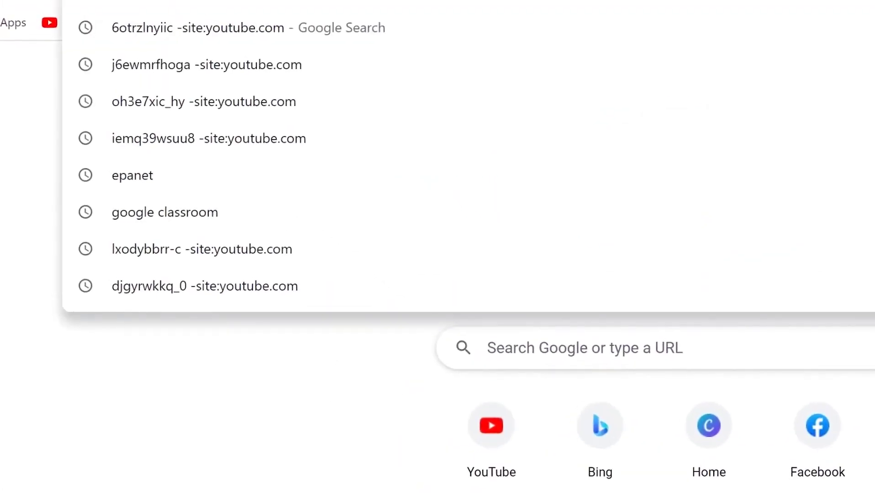
pyautogui.write('jam')
pyautogui.press('Right')
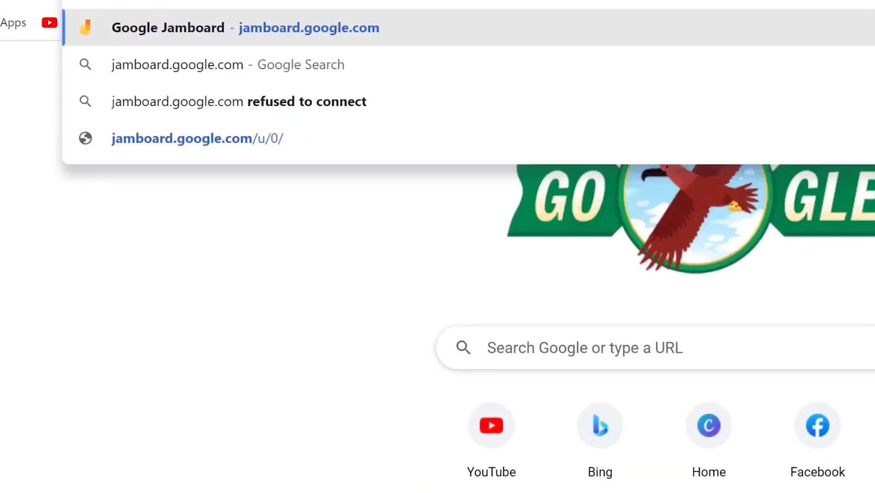
pyautogui.press('Return')
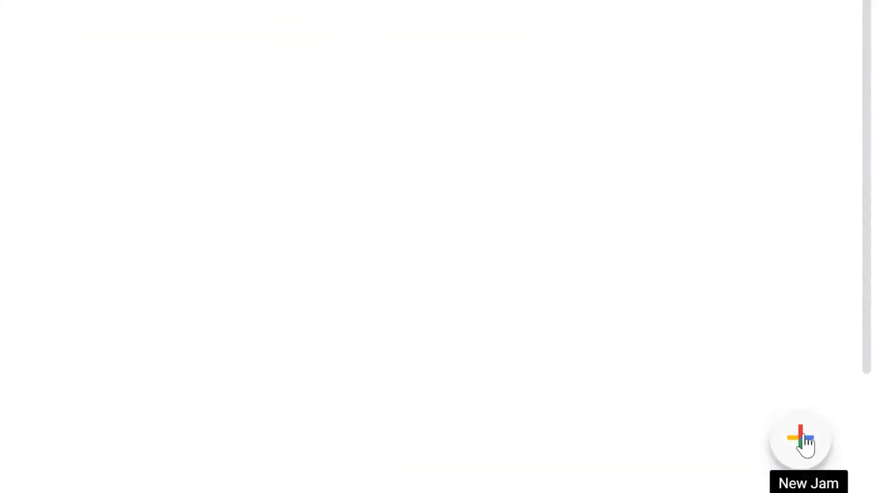
pyautogui.click(804, 441)
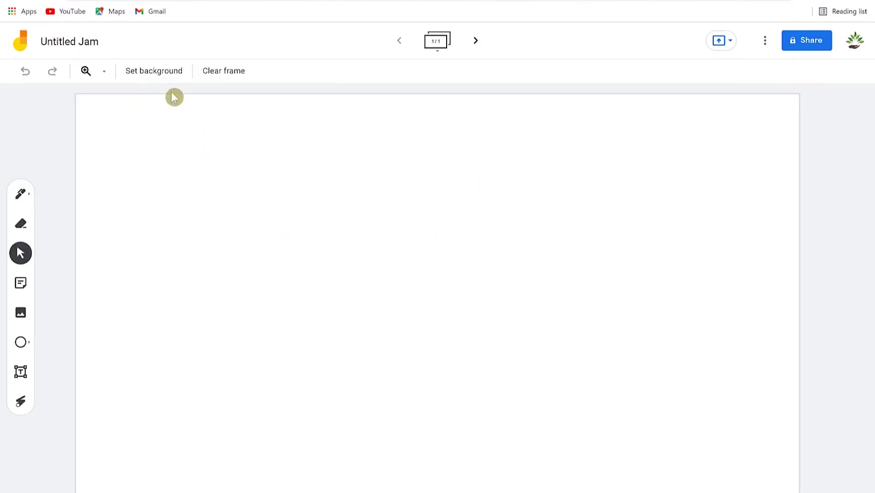
# Step: Rename the jam as "Toastmasters meeting brainstorming"
pyautogui.click(87, 47)
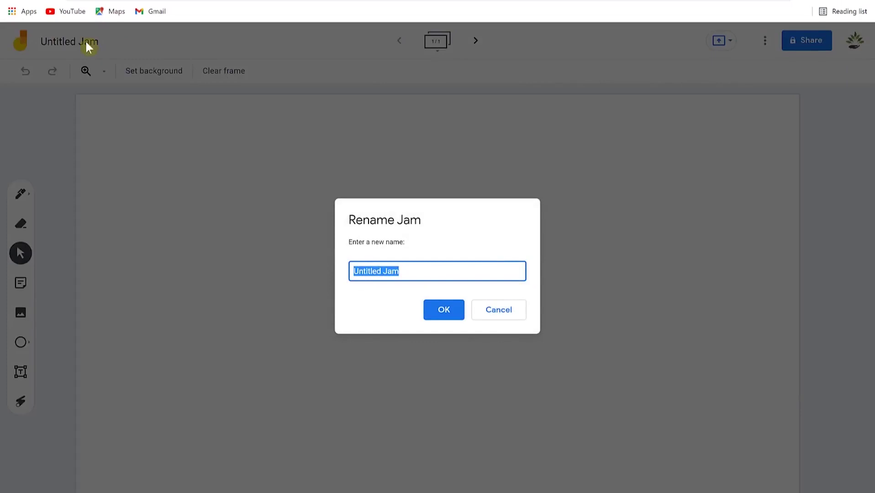
pyautogui.write('Toastmasters meeting brainstorming')
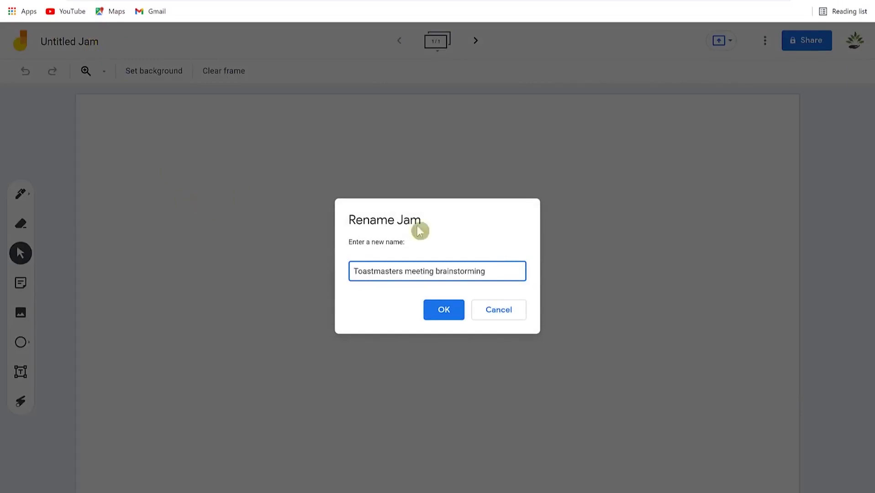
pyautogui.click(432, 316)
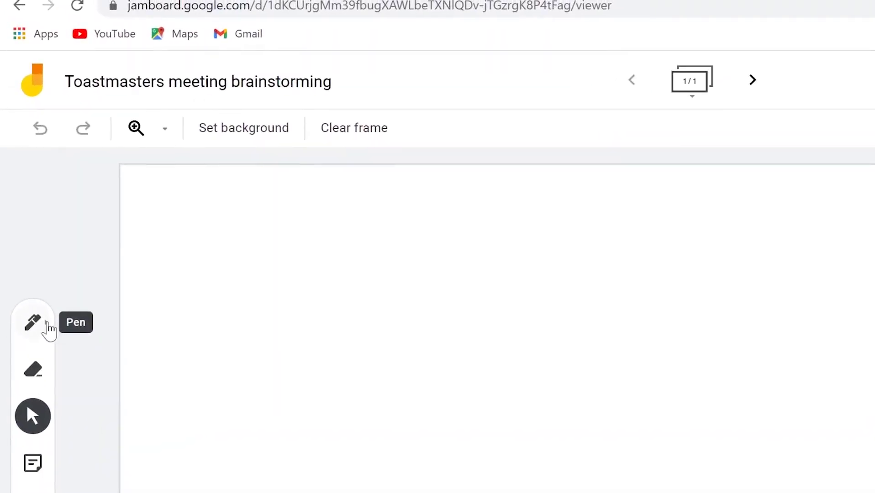
# Step: Draw a small "3" and a long line across it on the frame with the black pen
pyautogui.click(48, 328)
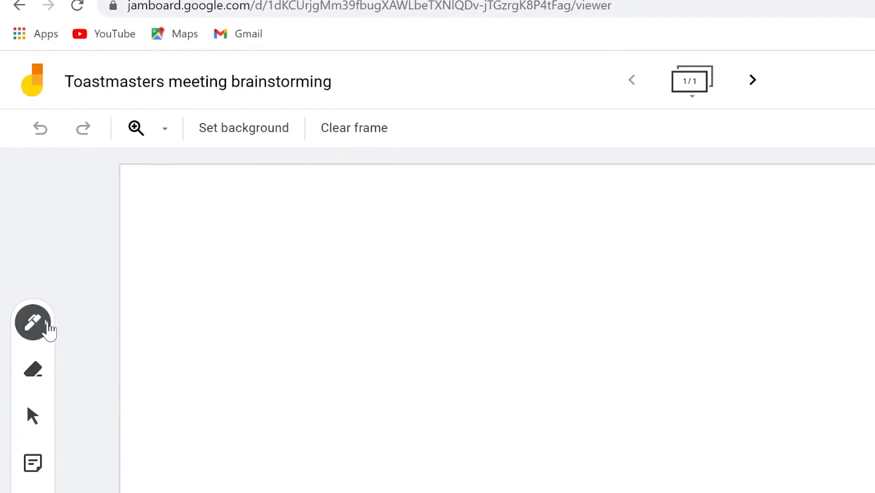
pyautogui.click(48, 328)
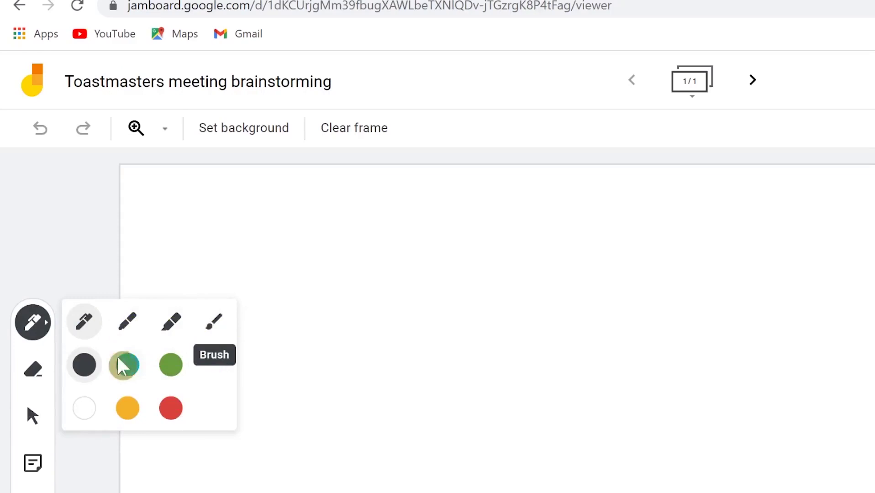
pyautogui.moveTo(388, 297)
pyautogui.mouseDown()
pyautogui.moveTo(420, 337)
pyautogui.moveTo(393, 325)
pyautogui.mouseUp()
pyautogui.moveTo(332, 330)
pyautogui.mouseDown()
pyautogui.moveTo(732, 291)
pyautogui.moveTo(813, 259)
pyautogui.mouseUp()
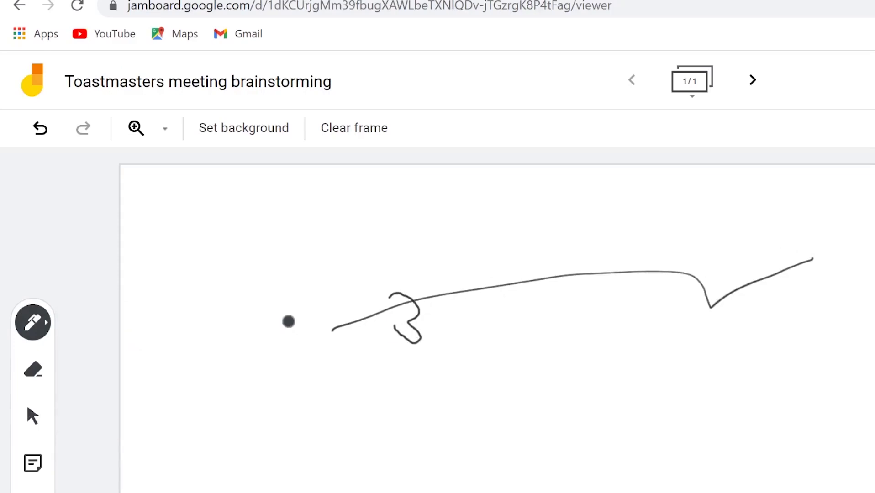
# Step: Set the pen color to blue and draw a small looped "2" below the black line
pyautogui.click(44, 325)
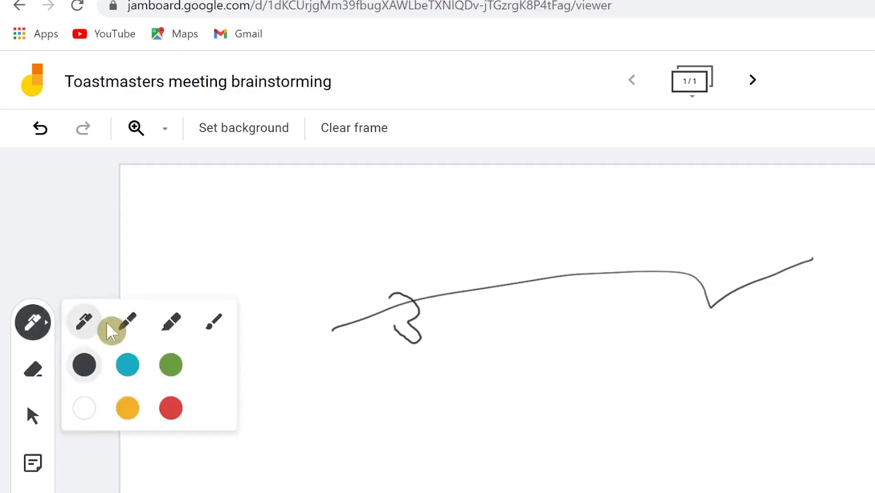
pyautogui.click(131, 366)
pyautogui.moveTo(452, 364)
pyautogui.mouseDown()
pyautogui.moveTo(481, 366)
pyautogui.moveTo(509, 388)
pyautogui.mouseUp()
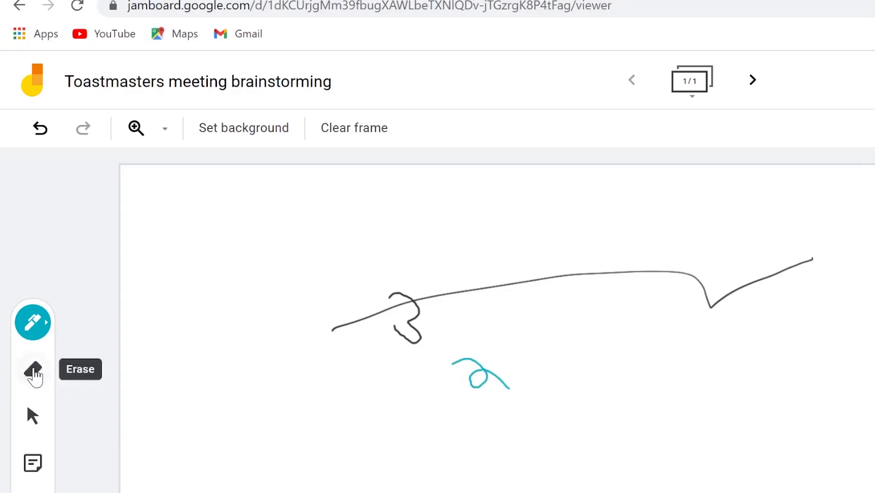
# Step: Erase the handwritten "3" and the part of the black line crossing it
pyautogui.click(40, 372)
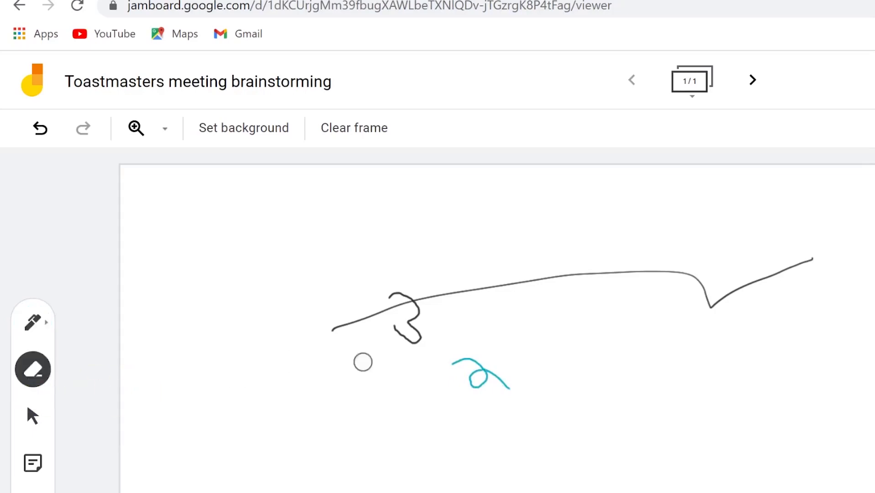
pyautogui.moveTo(401, 279)
pyautogui.mouseDown()
pyautogui.moveTo(471, 314)
pyautogui.moveTo(390, 338)
pyautogui.moveTo(399, 308)
pyautogui.moveTo(424, 303)
pyautogui.mouseUp()
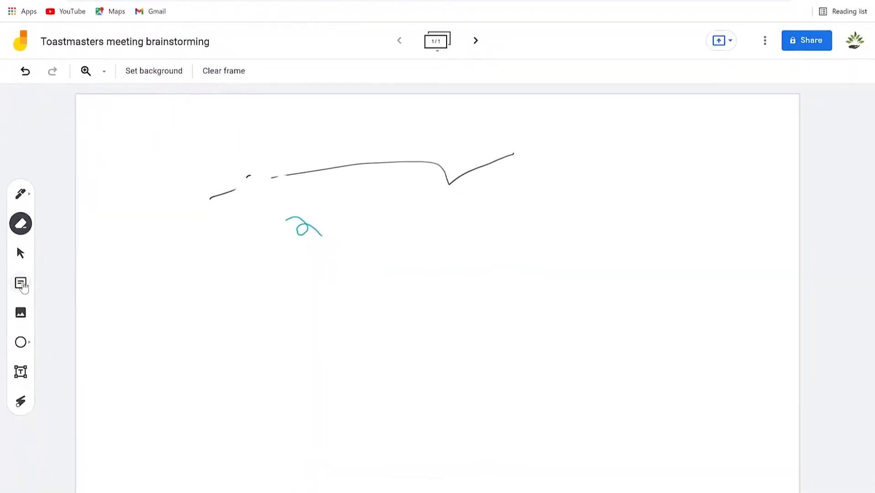
# Step: Add a light blue sticky note reading "Our first meeting" and close the note editor
pyautogui.click(21, 283)
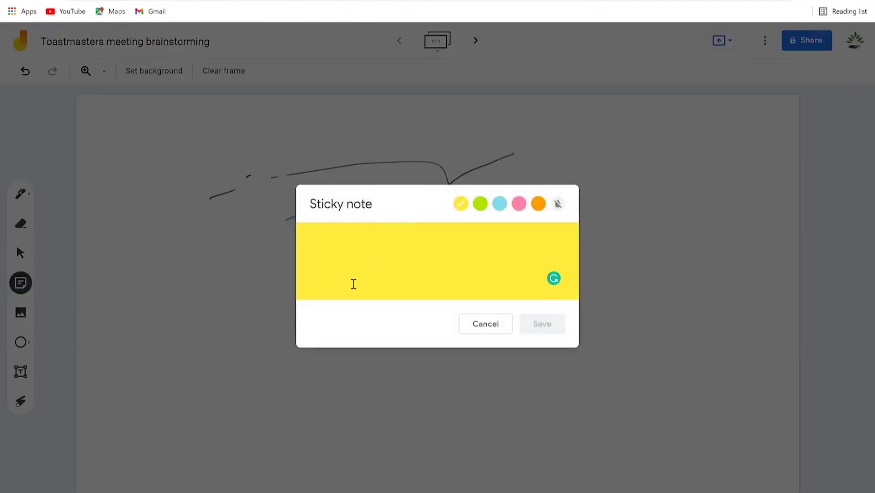
pyautogui.write('Our first meeting')
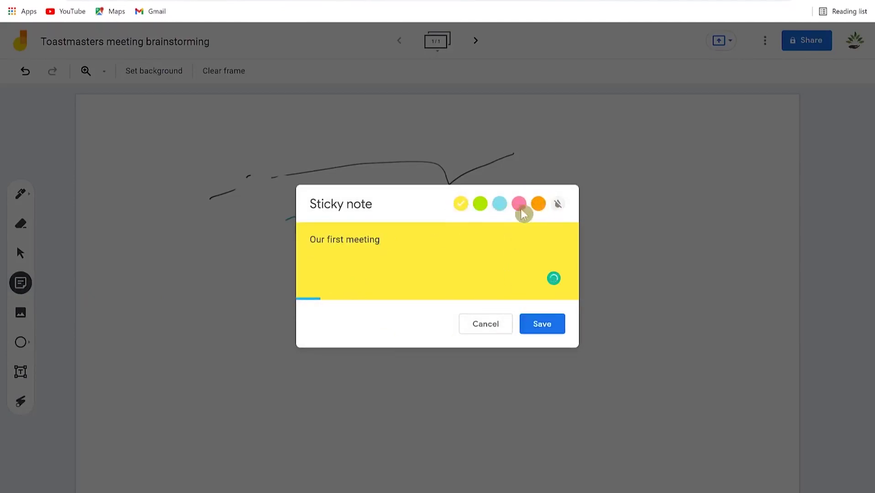
pyautogui.click(506, 207)
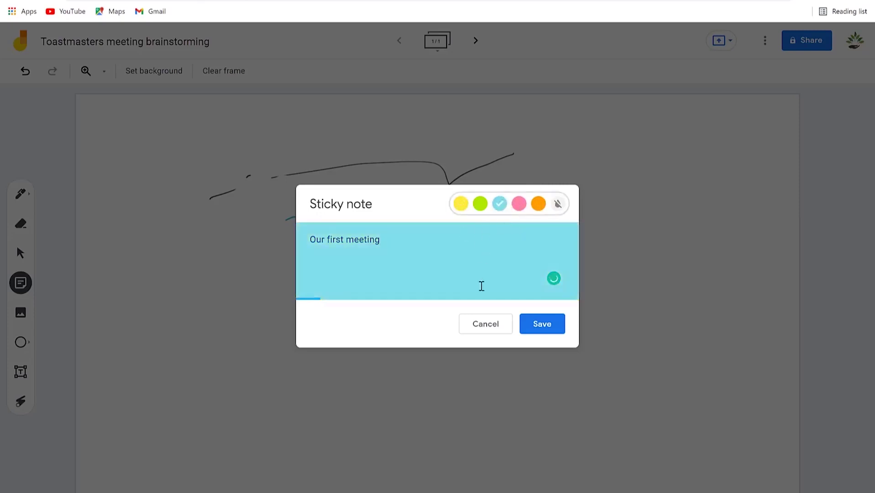
pyautogui.click(548, 324)
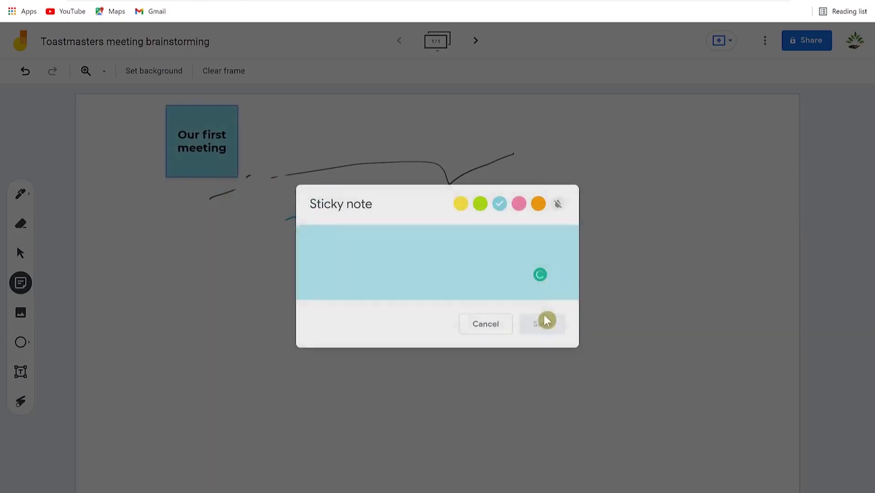
pyautogui.click(486, 325)
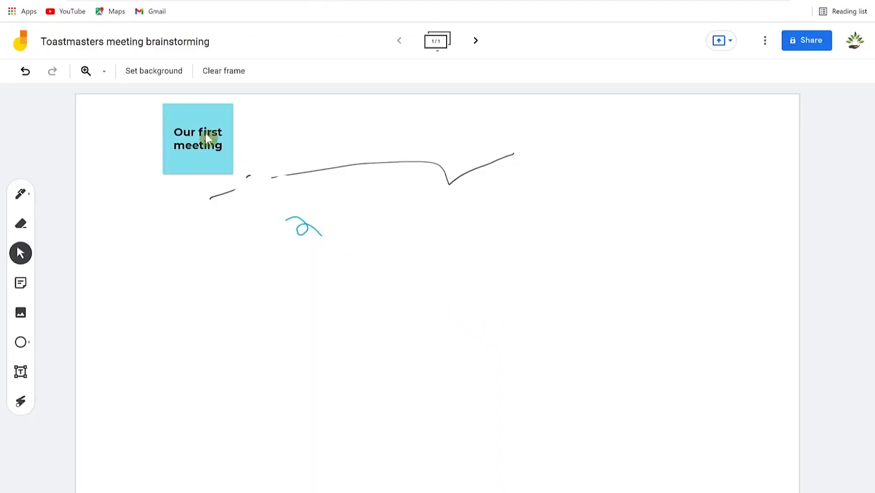
# Step: Move the sticky note below the drawn line, enlarge it and rotate it counterclockwise
pyautogui.moveTo(201, 131); pyautogui.dragTo(160, 189)
pyautogui.moveTo(196, 238); pyautogui.dragTo(242, 262)
pyautogui.moveTo(175, 206); pyautogui.dragTo(164, 267)
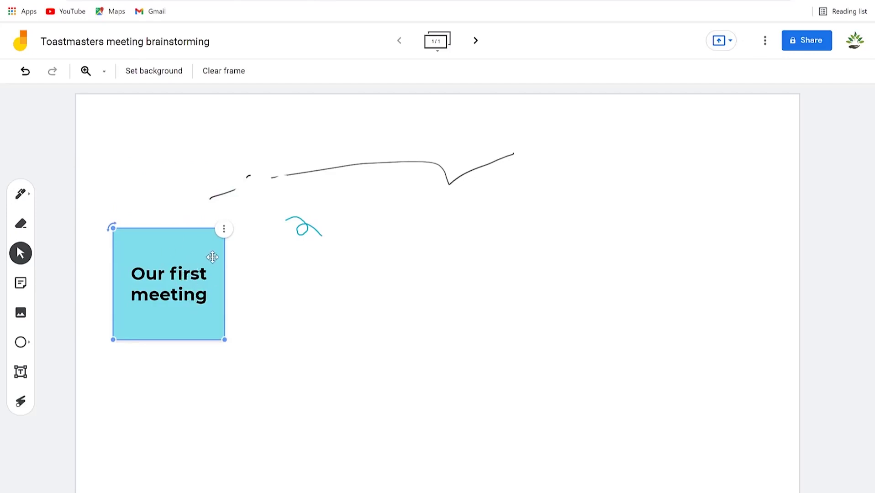
pyautogui.moveTo(112, 227); pyautogui.dragTo(82, 263)
# Step: Duplicate the "Our first meeting" note, move the copy beside the original and rotate it clockwise
pyautogui.click(189, 210)
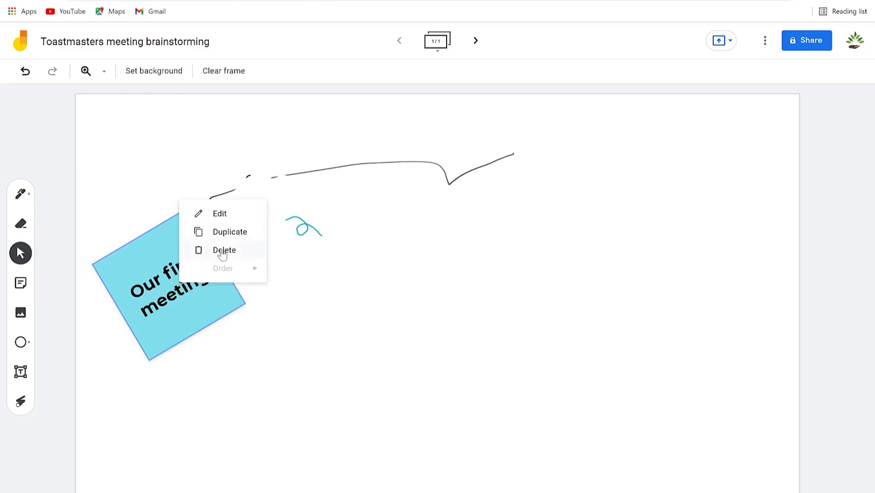
pyautogui.click(134, 246)
pyautogui.click(223, 233)
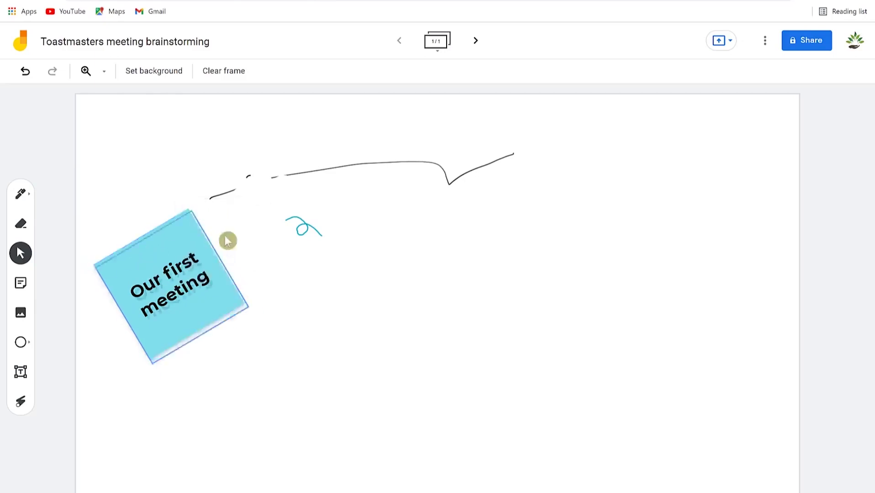
pyautogui.moveTo(182, 256)
pyautogui.mouseDown()
pyautogui.moveTo(376, 254)
pyautogui.moveTo(341, 238)
pyautogui.mouseUp()
pyautogui.moveTo(270, 261); pyautogui.dragTo(320, 210)
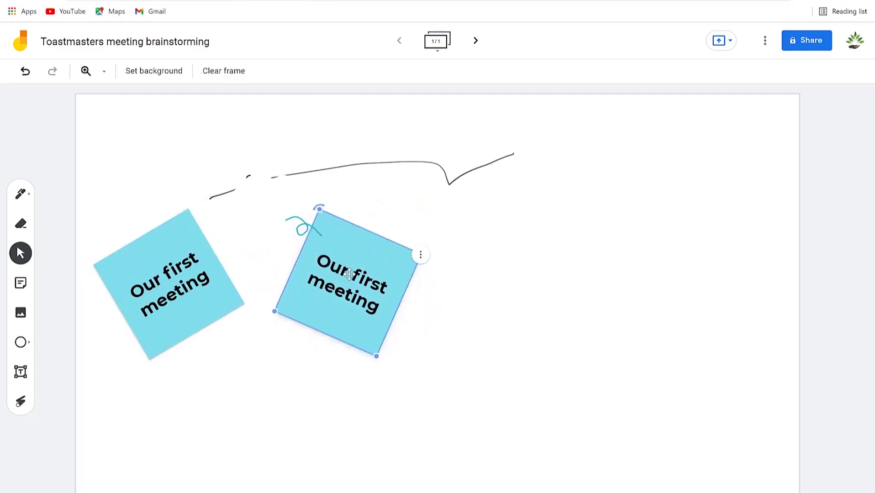
# Step: Change the duplicated sticky note's text to "Our second meeting"
pyautogui.click(420, 255)
pyautogui.click(446, 261)
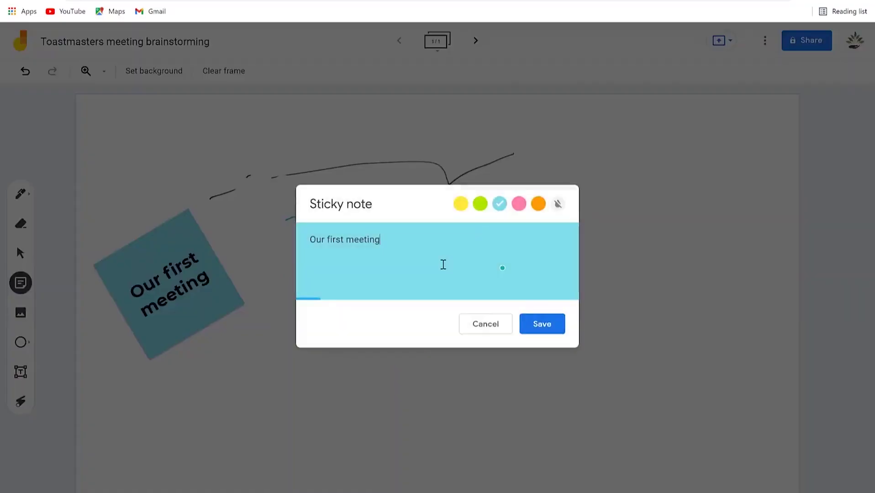
pyautogui.doubleClick(321, 239)
pyautogui.write('second')
pyautogui.click(544, 325)
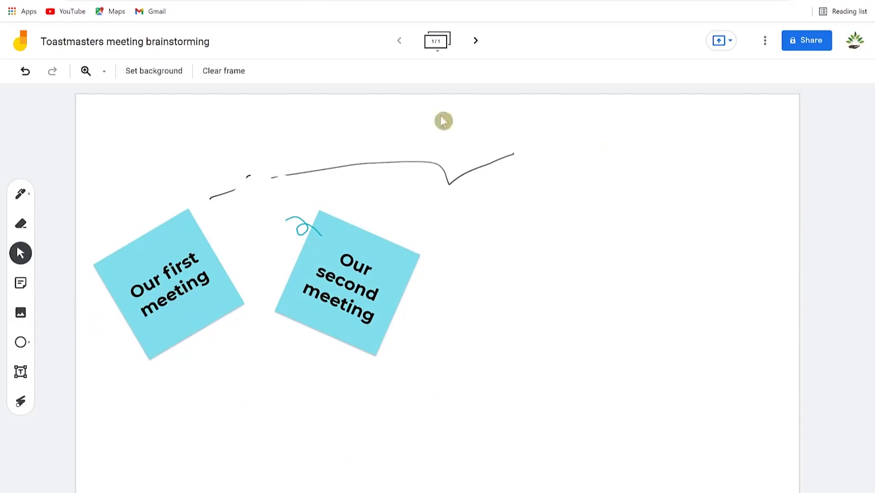
# Step: Upload a photo from the computer into the jam and place it beneath the two sticky notes
pyautogui.click(20, 314)
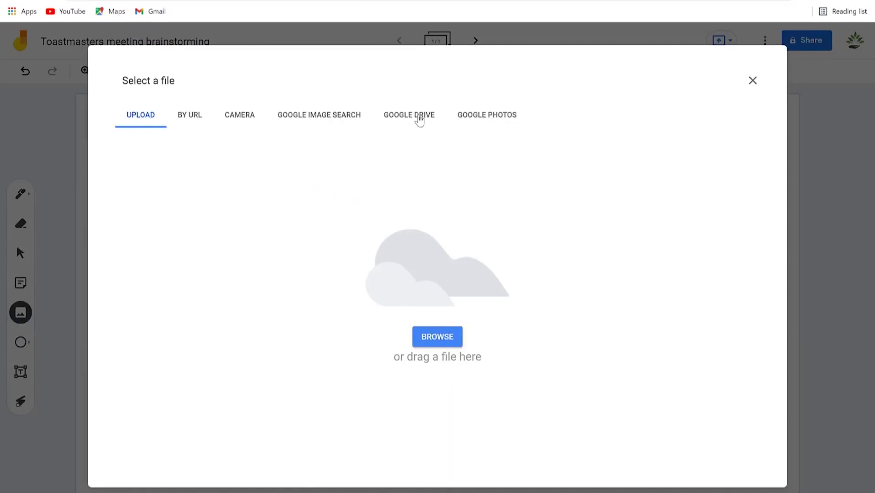
pyautogui.click(480, 118)
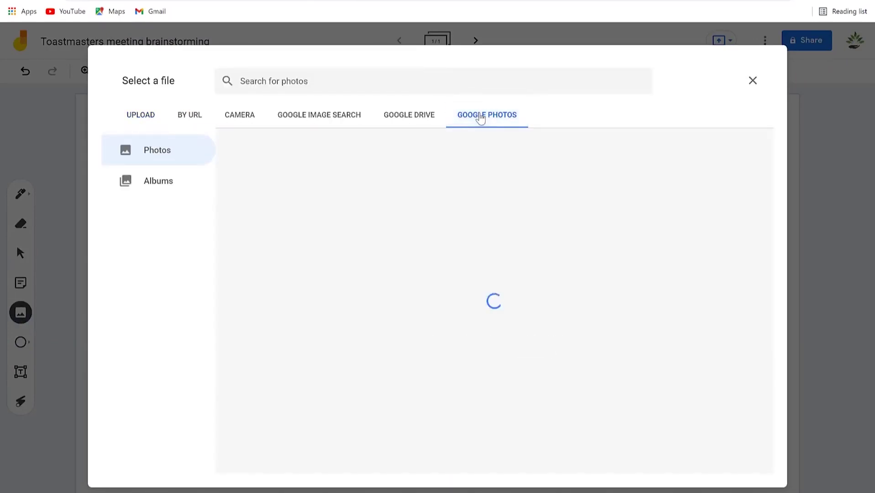
pyautogui.click(305, 70)
pyautogui.click(137, 114)
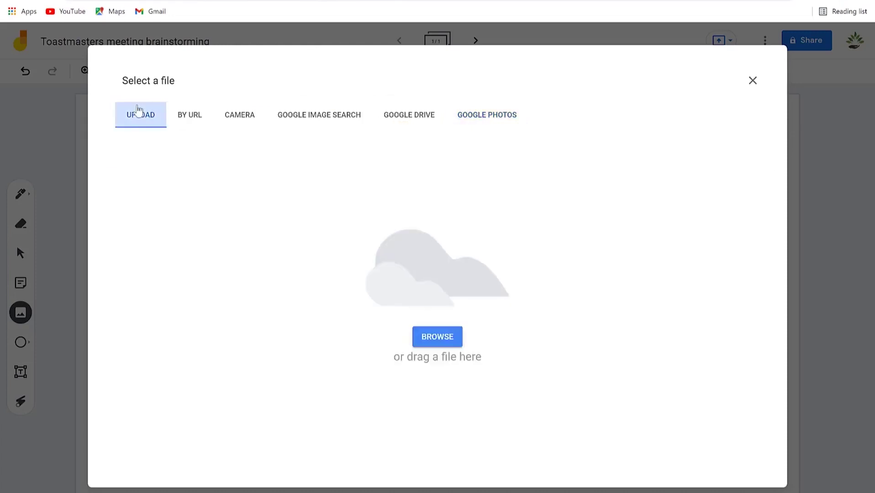
pyautogui.click(438, 338)
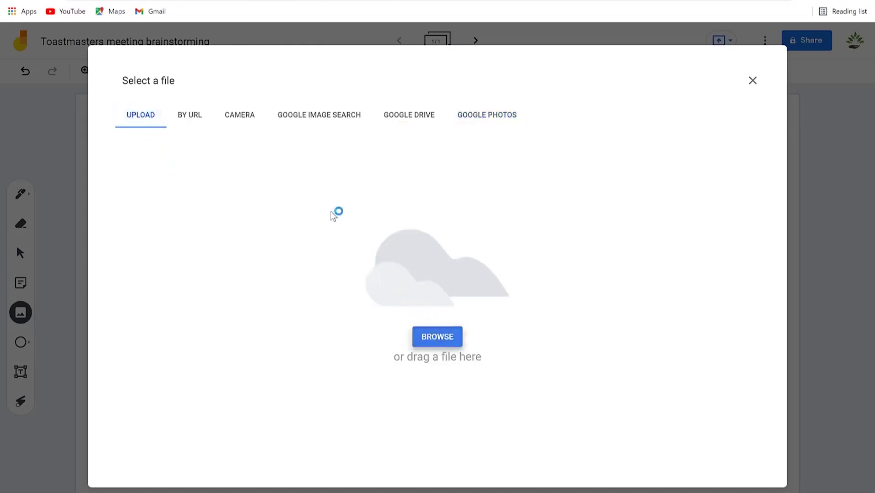
pyautogui.press('Return')
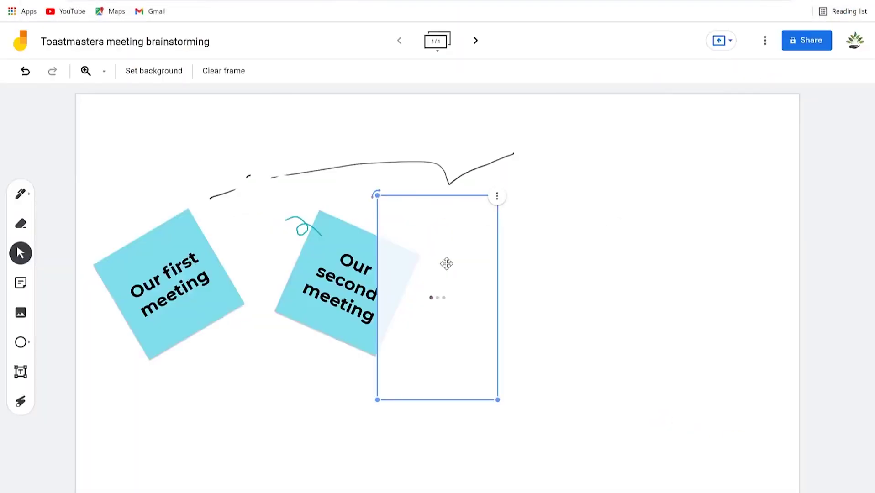
pyautogui.moveTo(447, 263); pyautogui.dragTo(278, 423)
pyautogui.click(404, 408)
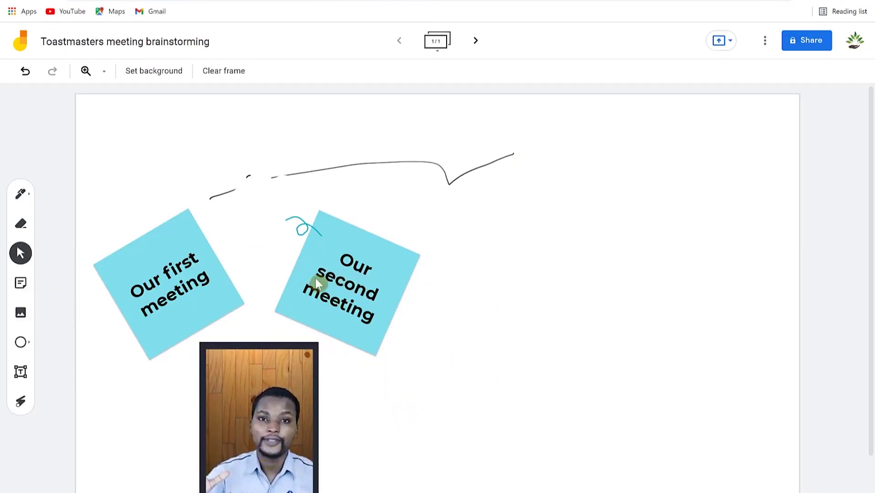
# Step: Draw a large wide ellipse on the empty area beside the "Our second meeting" note using the circle shape
pyautogui.click(21, 343)
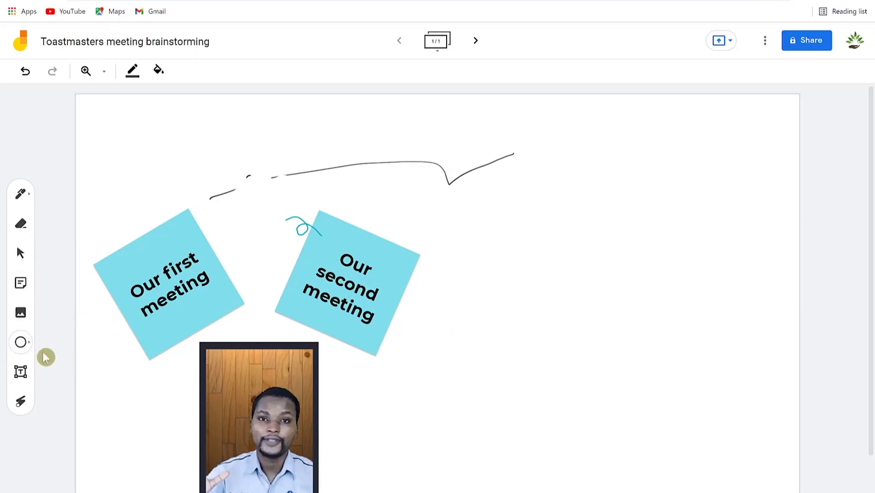
pyautogui.click(23, 344)
pyautogui.moveTo(530, 211); pyautogui.dragTo(733, 359)
pyautogui.click(116, 345)
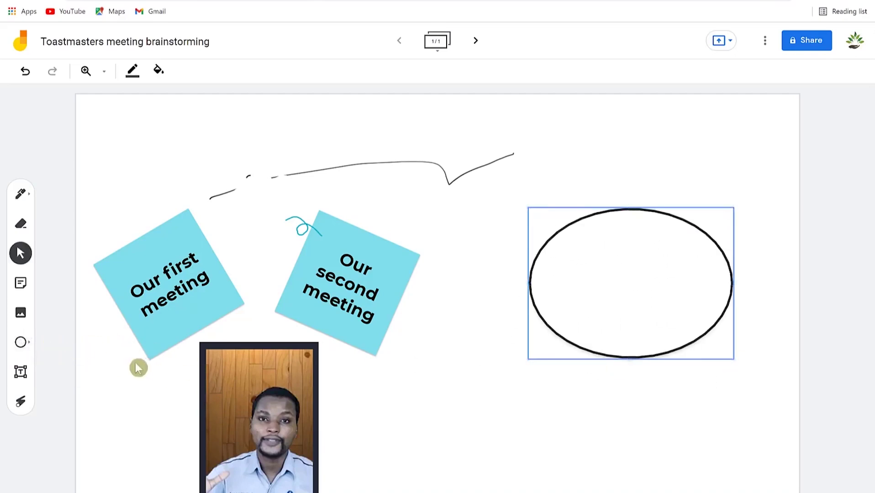
# Step: Draw a small square below the ellipse, beside the photo
pyautogui.click(30, 347)
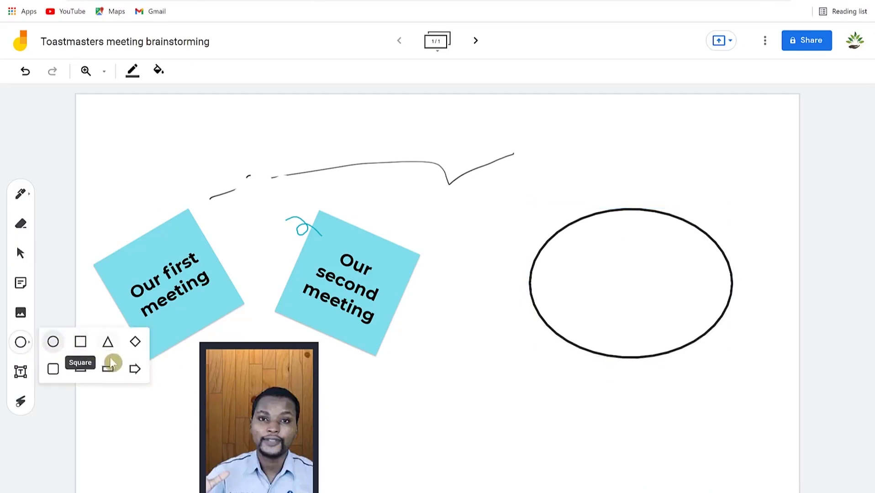
pyautogui.click(82, 352)
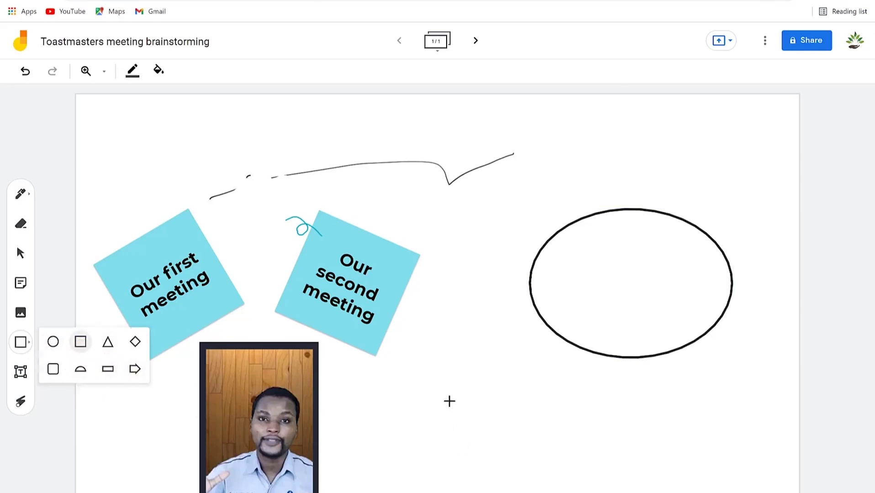
pyautogui.moveTo(448, 400); pyautogui.dragTo(526, 483)
pyautogui.click(349, 410)
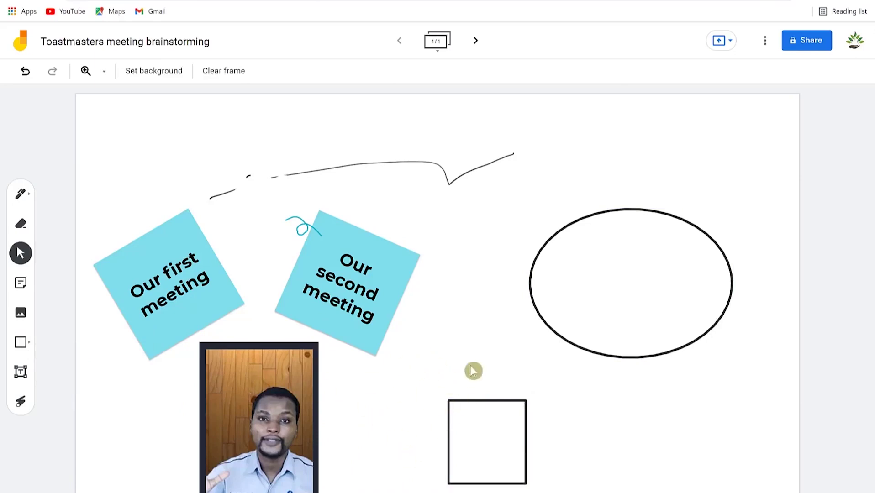
# Step: Add a text box reading "Speakers" above the ellipse
pyautogui.click(21, 372)
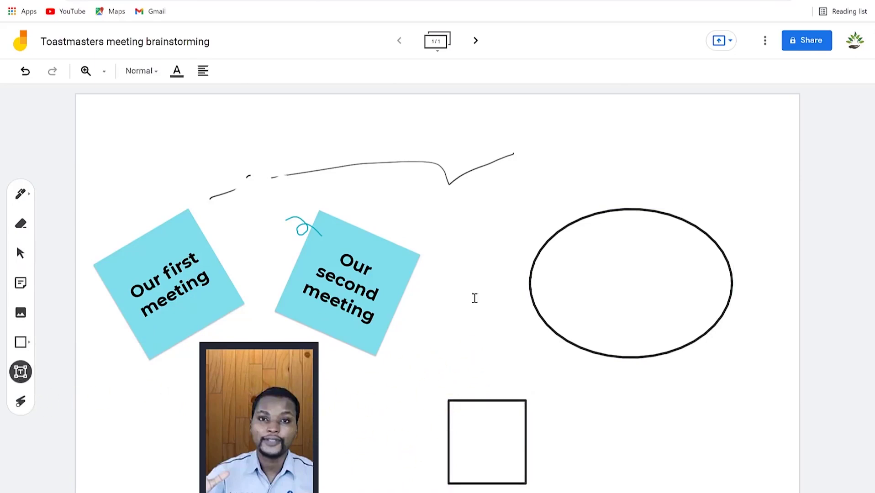
pyautogui.click(557, 147)
pyautogui.click(596, 143)
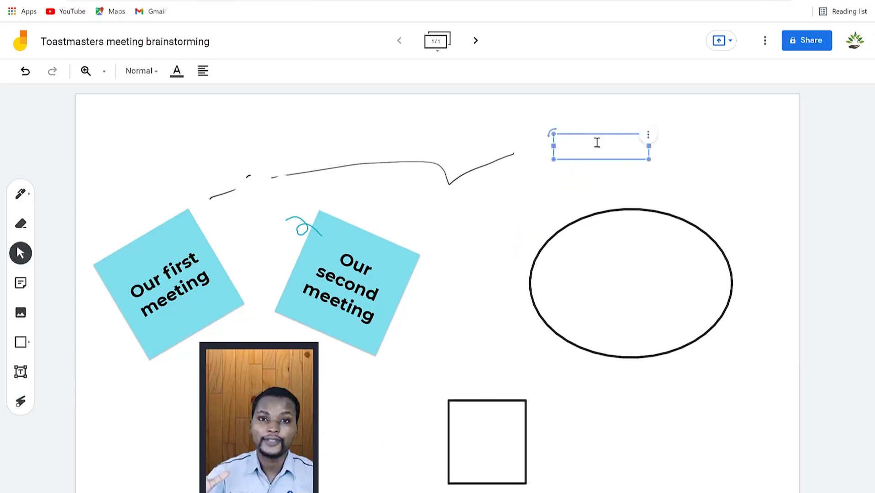
pyautogui.write('Speakers')
pyautogui.click(742, 251)
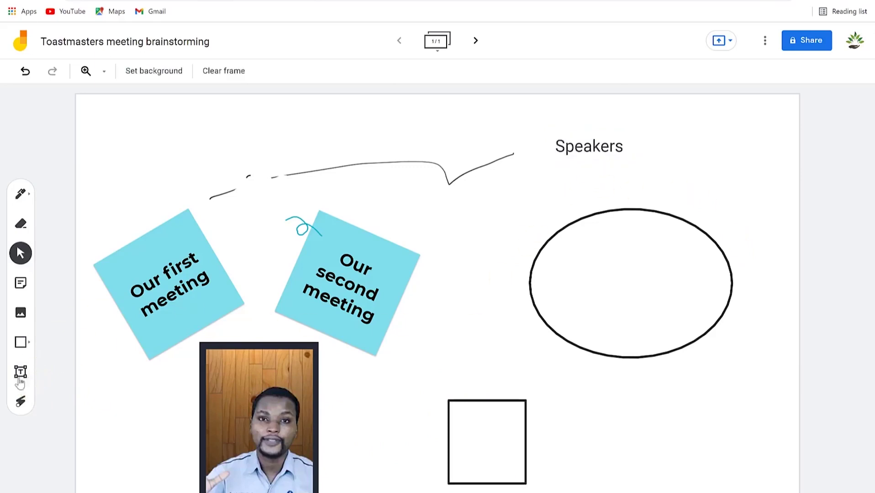
# Step: Add a widened text box with "1." and the first speaker's name, and align it directly under the "Speakers" heading
pyautogui.click(20, 372)
pyautogui.click(569, 166)
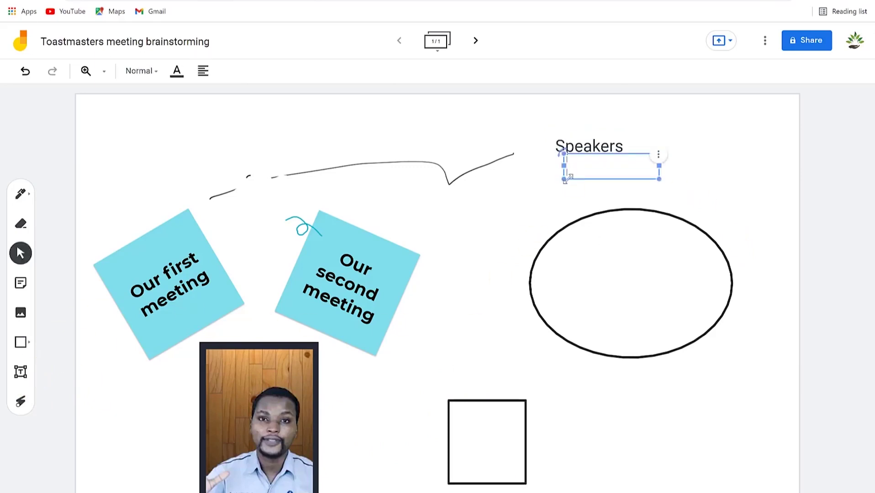
pyautogui.write('1. Dr. Rasheed')
pyautogui.moveTo(659, 167); pyautogui.dragTo(735, 167)
pyautogui.click(658, 209)
pyautogui.click(640, 165)
pyautogui.moveTo(639, 166); pyautogui.dragTo(628, 169)
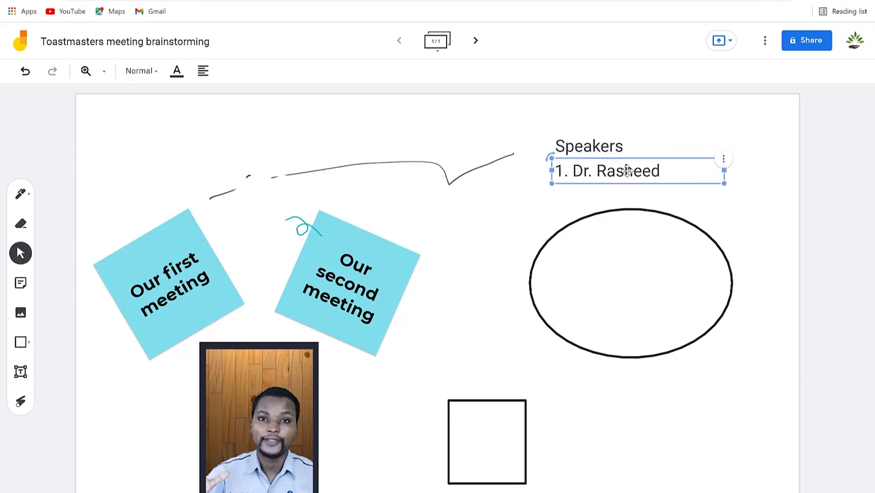
pyautogui.click(658, 227)
pyautogui.click(413, 218)
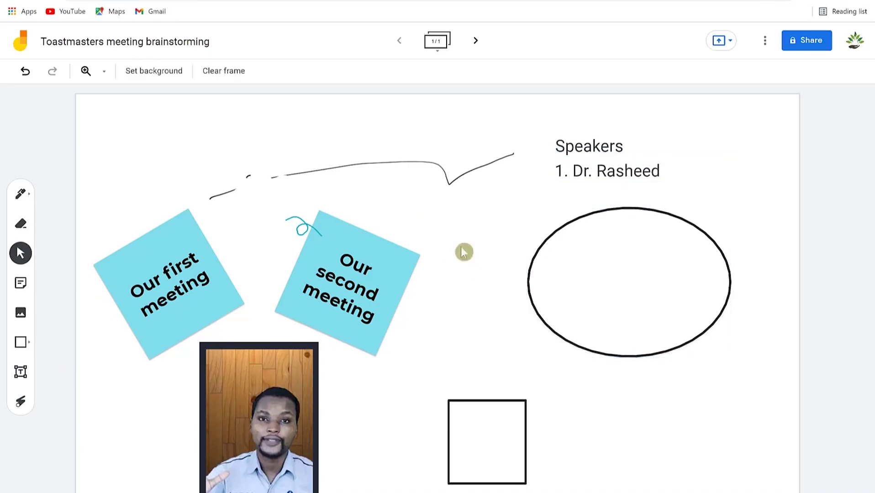
# Step: Point out the "Our first meeting" note and the speaker entry with the laser tool
pyautogui.click(20, 403)
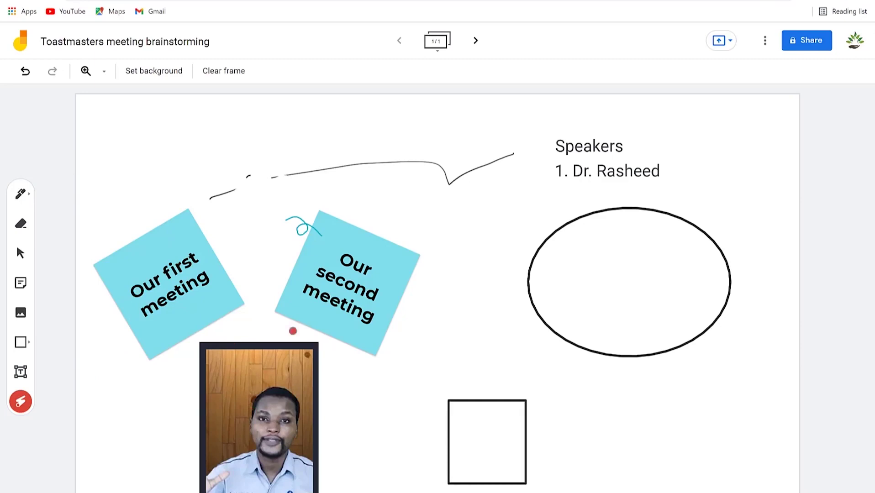
pyautogui.moveTo(109, 240)
pyautogui.mouseDown()
pyautogui.moveTo(188, 211)
pyautogui.moveTo(121, 285)
pyautogui.moveTo(177, 220)
pyautogui.moveTo(149, 323)
pyautogui.mouseUp()
pyautogui.moveTo(226, 324); pyautogui.dragTo(91, 262)
pyautogui.moveTo(553, 166)
pyautogui.mouseDown()
pyautogui.moveTo(660, 172)
pyautogui.moveTo(561, 171)
pyautogui.moveTo(572, 191)
pyautogui.moveTo(556, 142)
pyautogui.moveTo(643, 155)
pyautogui.moveTo(573, 174)
pyautogui.mouseUp()
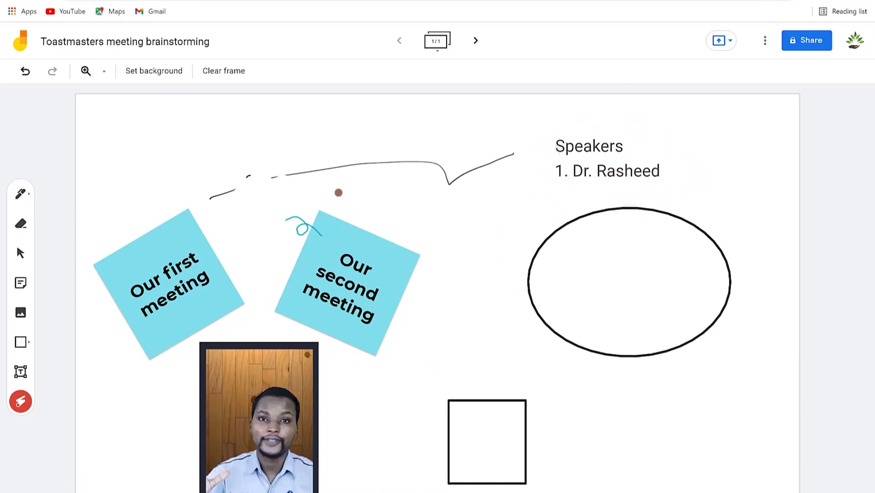
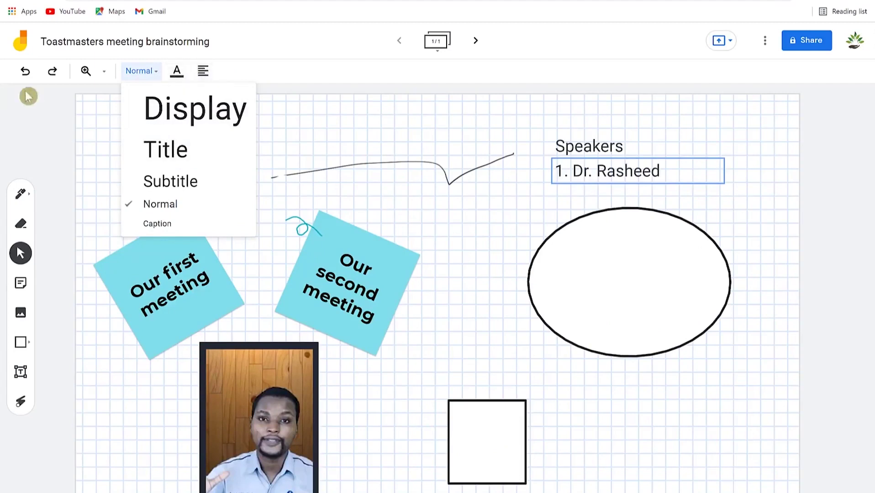
pyautogui.click(89, 146)
pyautogui.click(106, 73)
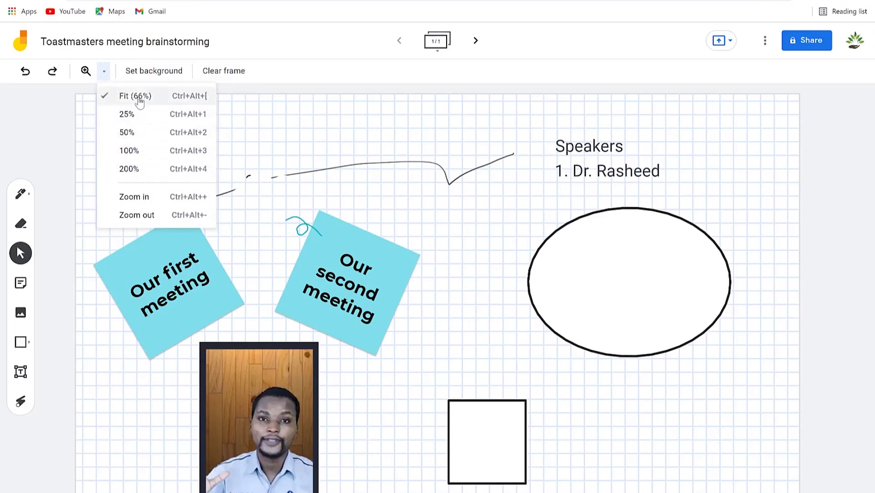
pyautogui.click(265, 212)
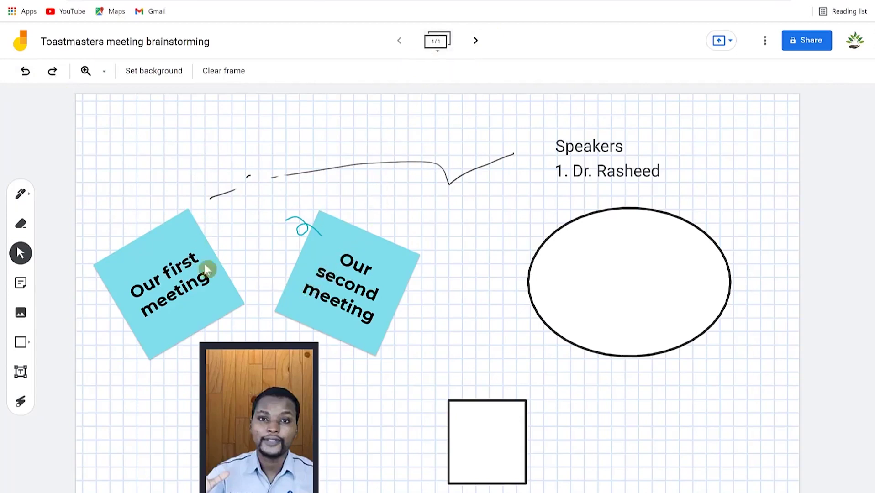
# Step: Add a second frame to the jam and create a blue sticky note reading "Third meeting" on it
pyautogui.click(476, 42)
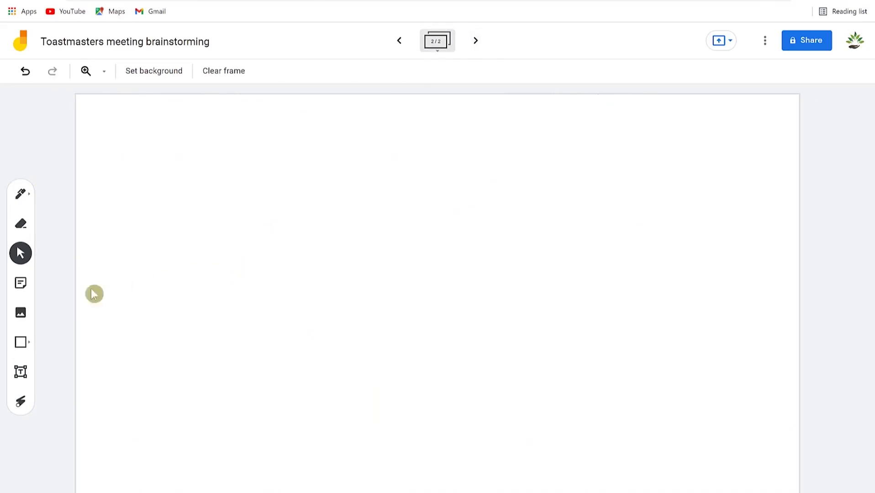
pyautogui.click(18, 285)
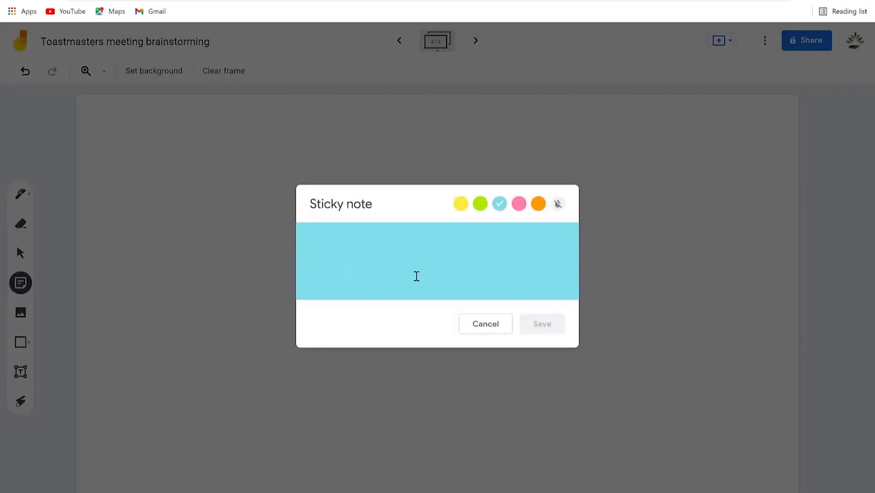
pyautogui.write('Third')
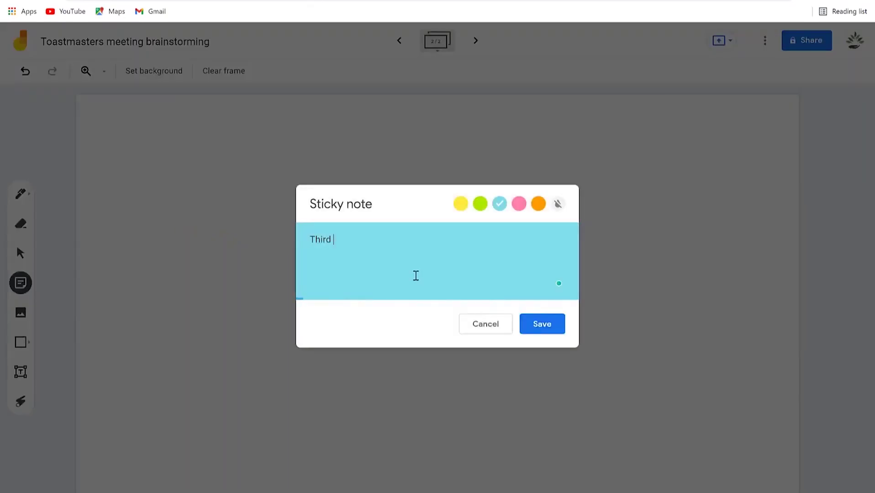
pyautogui.click(542, 325)
pyautogui.click(263, 248)
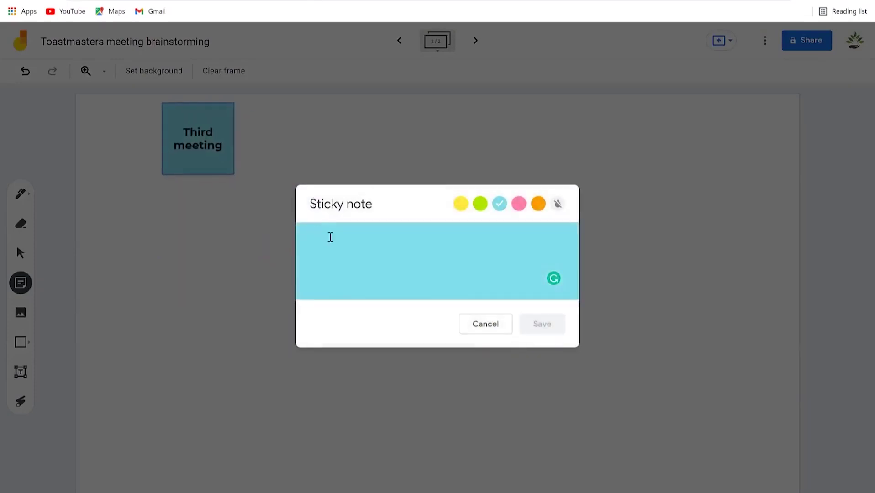
pyautogui.click(491, 325)
# Step: Move the "Third meeting" sticky note to the middle of the frame
pyautogui.click(205, 145)
pyautogui.moveTo(205, 144); pyautogui.dragTo(443, 243)
pyautogui.click(526, 247)
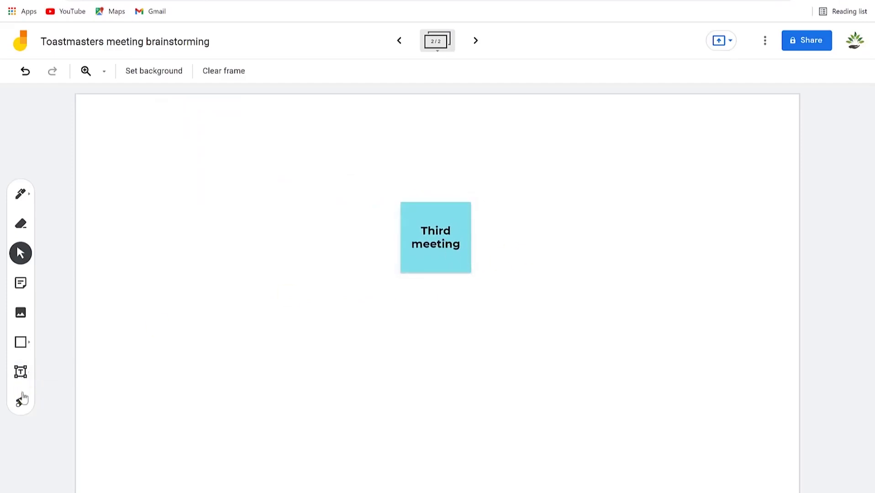
# Step: Add a text box reading "Speakers" with "1." and a speaker's name on the second line, and centre it under the "Third meeting" note
pyautogui.click(20, 373)
pyautogui.click(348, 308)
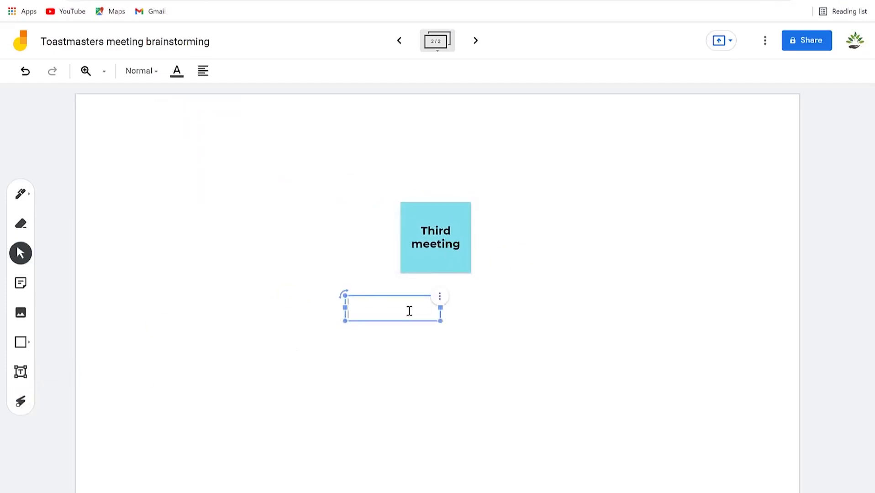
pyautogui.write('Speaker')
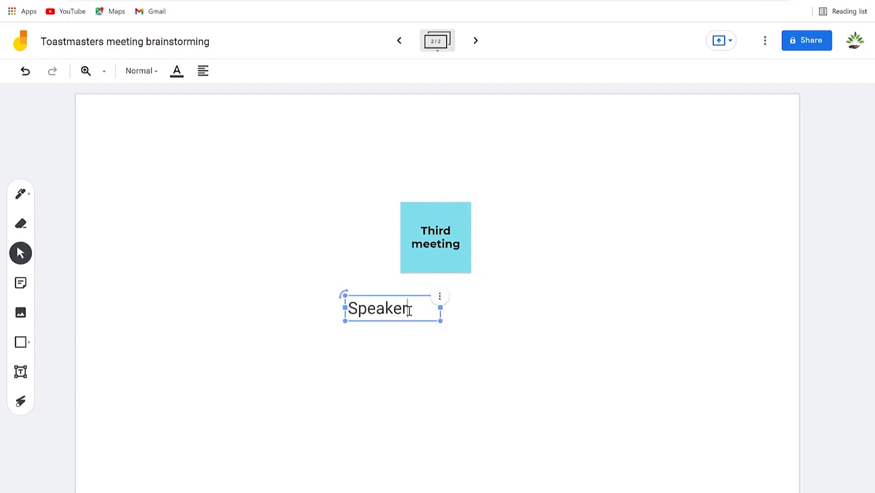
pyautogui.write('s')
pyautogui.press('Return')
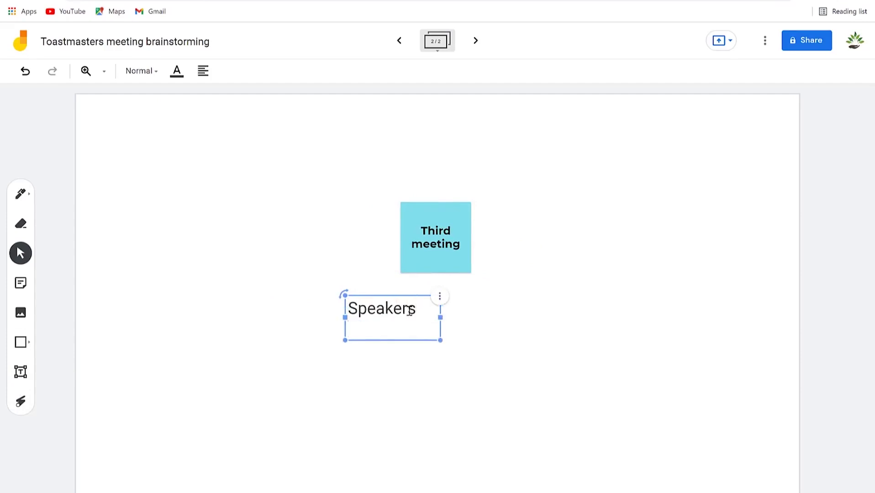
pyautogui.write('1. Roshan')
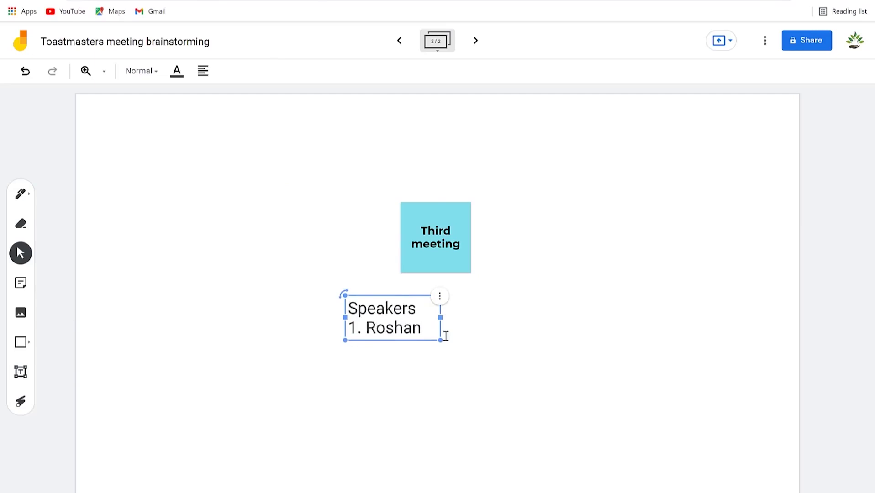
pyautogui.click(562, 365)
pyautogui.moveTo(384, 322); pyautogui.dragTo(427, 324)
pyautogui.click(617, 329)
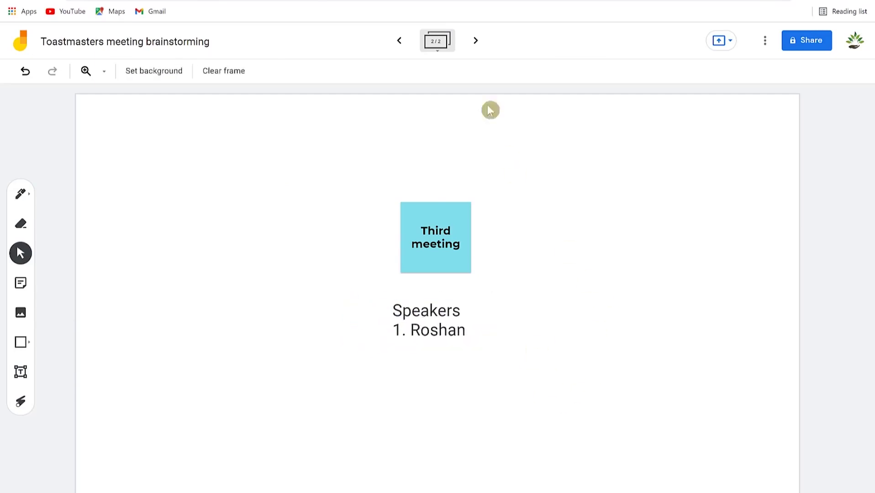
# Step: Browse frames 1 and 2 through the frame overview and by stepping back and forward, ending on frame 2
pyautogui.click(438, 44)
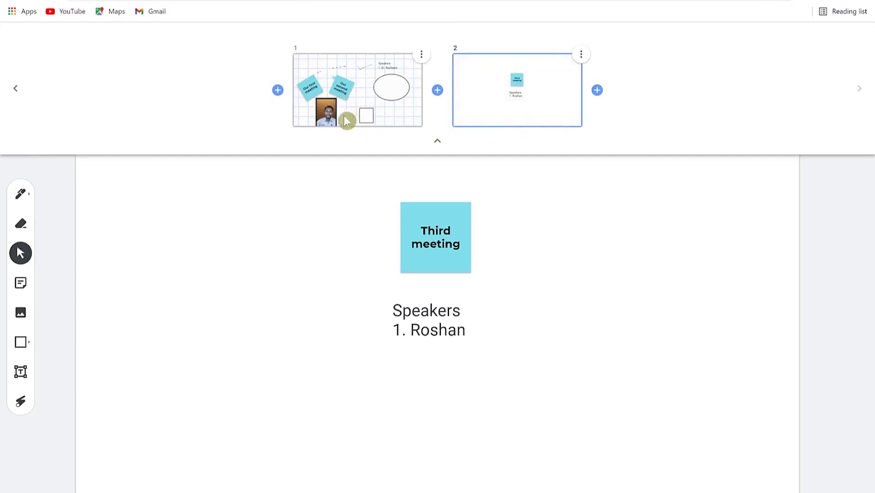
pyautogui.click(338, 100)
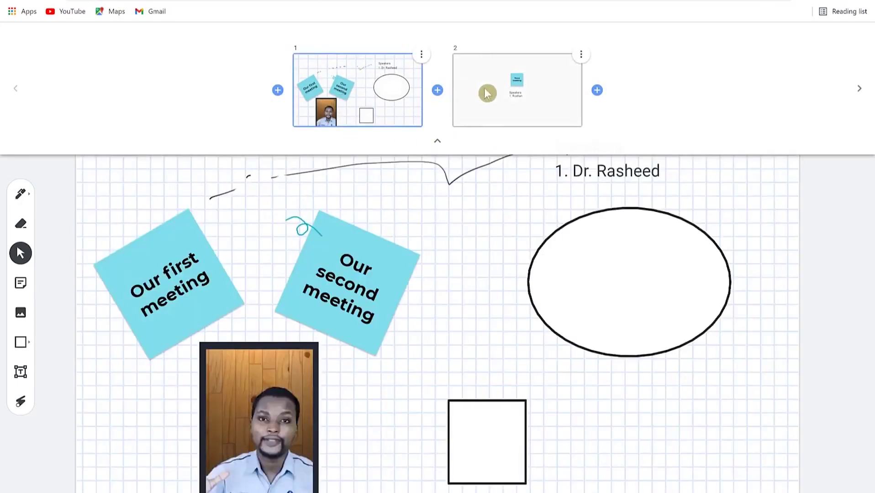
pyautogui.click(485, 111)
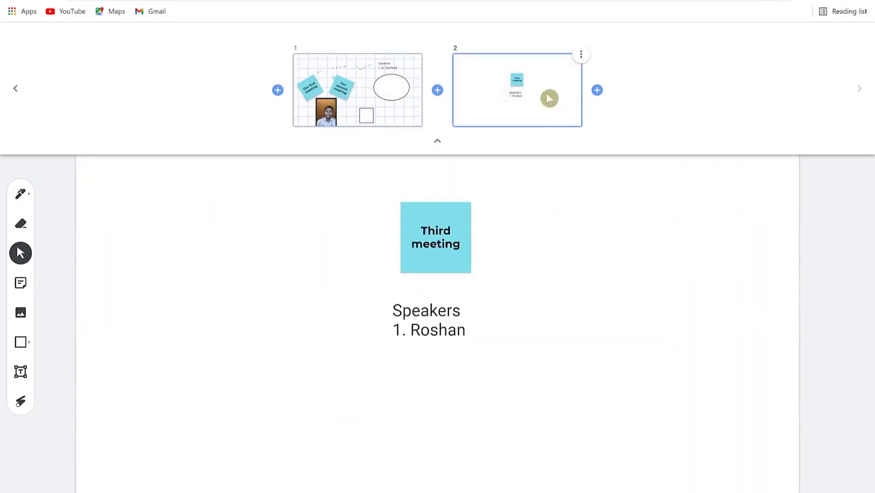
pyautogui.click(437, 141)
pyautogui.click(435, 147)
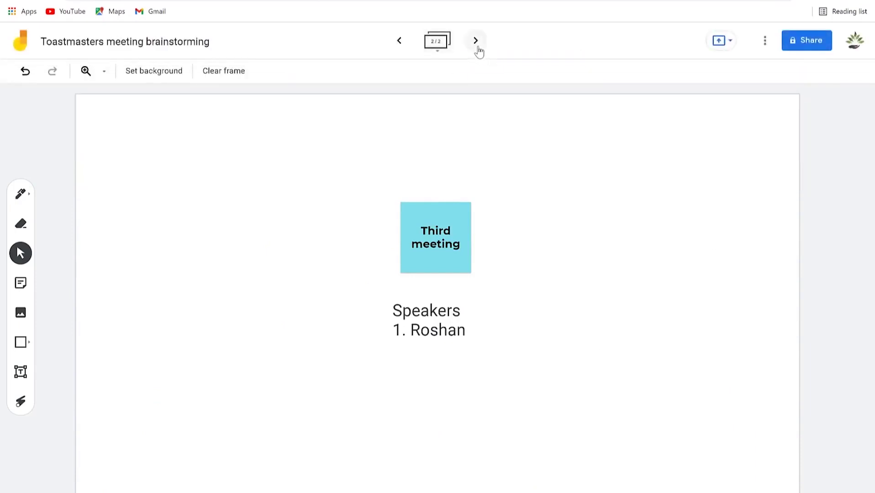
pyautogui.click(398, 45)
pyautogui.click(400, 49)
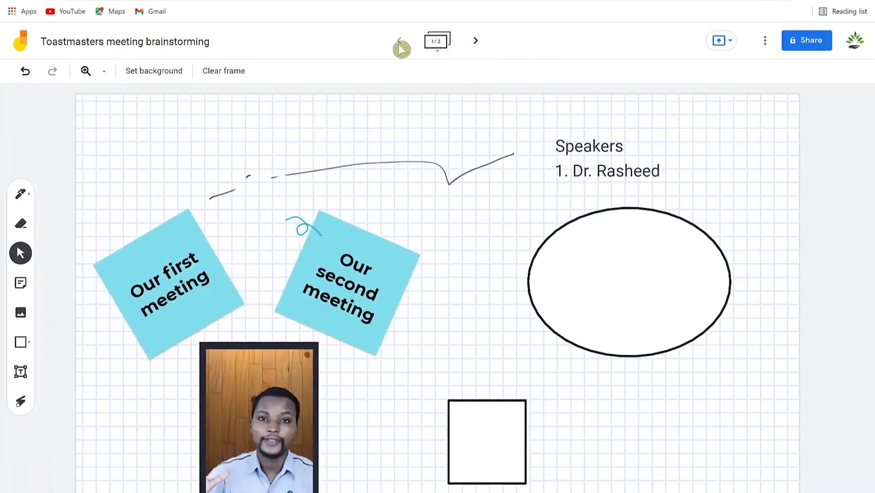
pyautogui.click(475, 40)
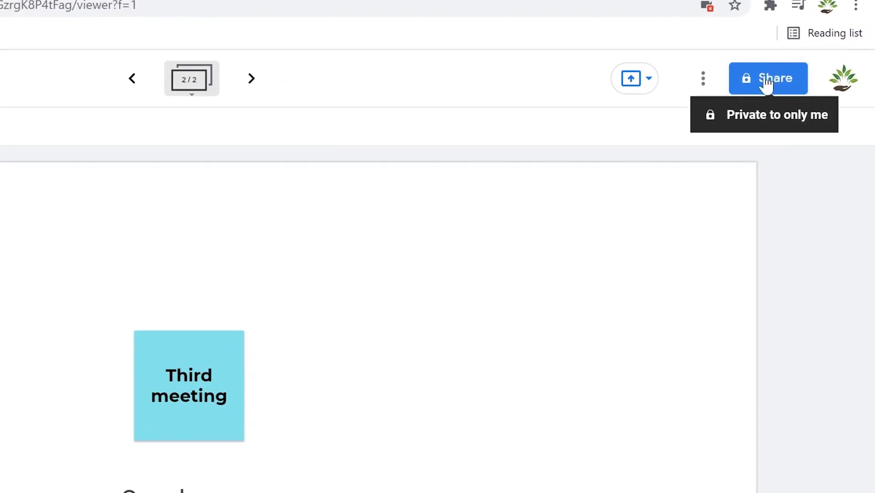
# Step: Share the jam with anyone who has the link and give them edit access
pyautogui.click(770, 83)
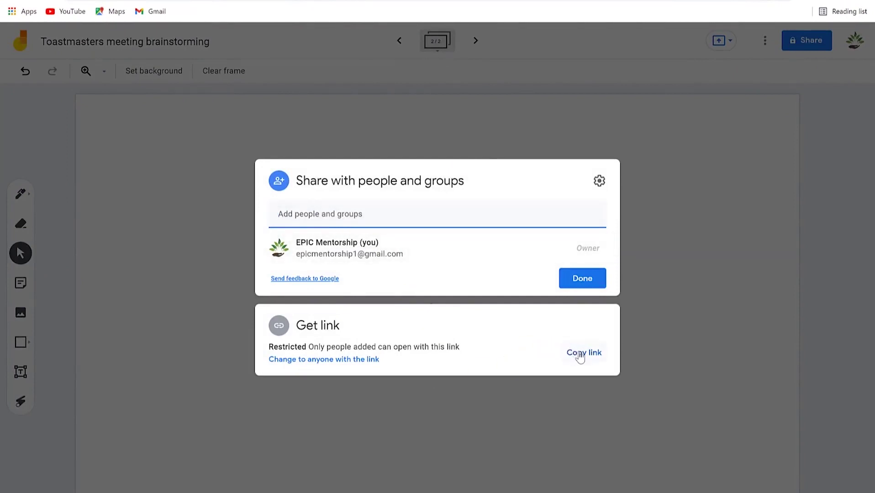
pyautogui.click(373, 393)
pyautogui.click(339, 361)
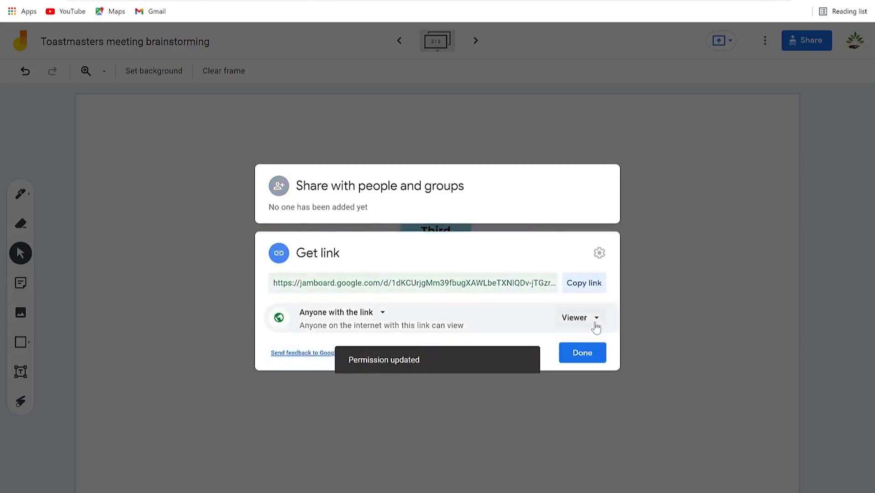
pyautogui.click(595, 320)
pyautogui.click(608, 370)
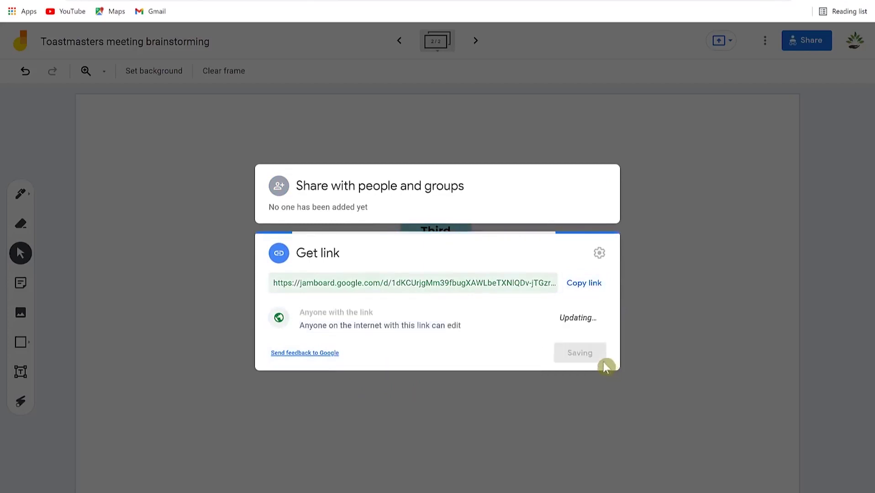
# Step: Close the link settings and invite a suggested contact to the jam as Editor, notifying them with the message "dfsdfsd"
pyautogui.click(589, 358)
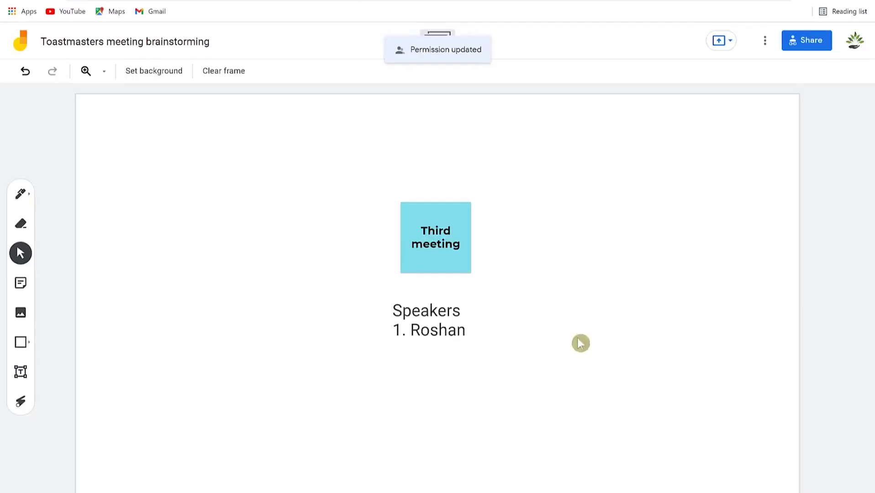
pyautogui.click(806, 46)
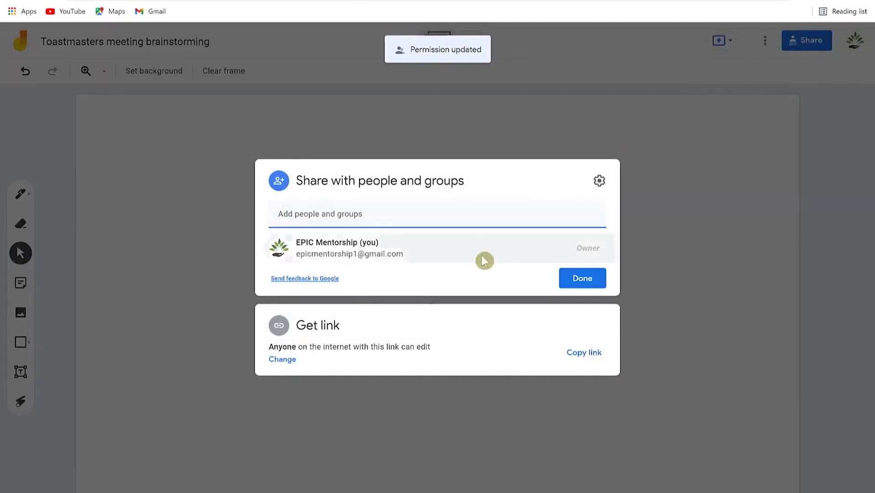
pyautogui.click(369, 218)
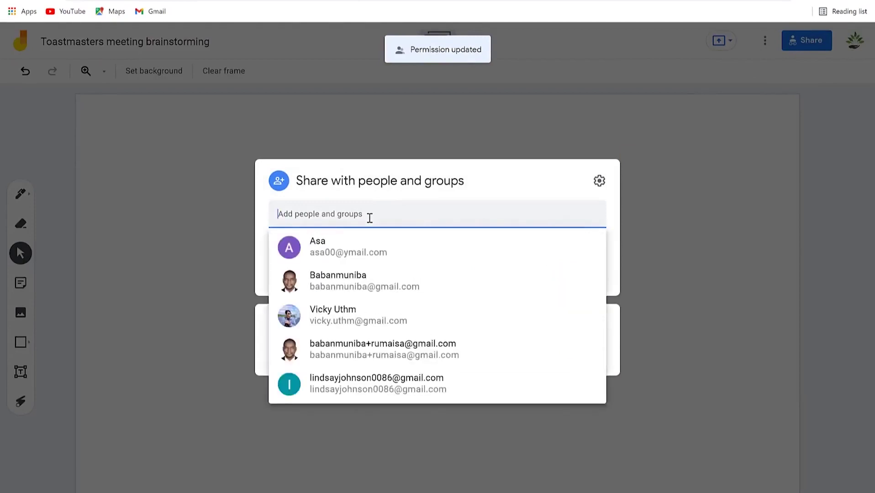
pyautogui.click(352, 287)
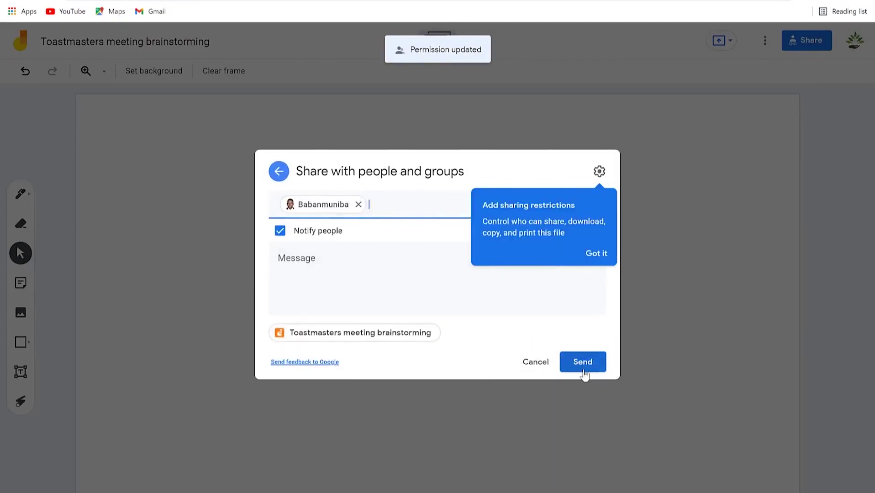
pyautogui.click(387, 267)
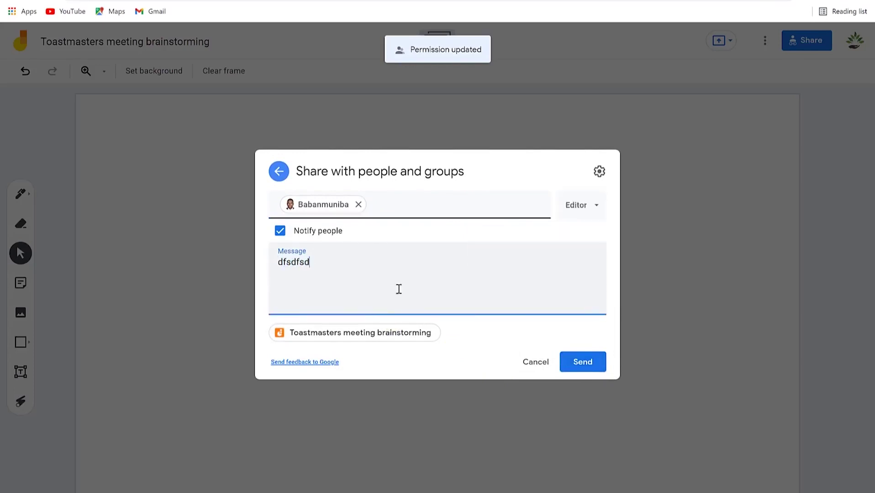
pyautogui.click(597, 362)
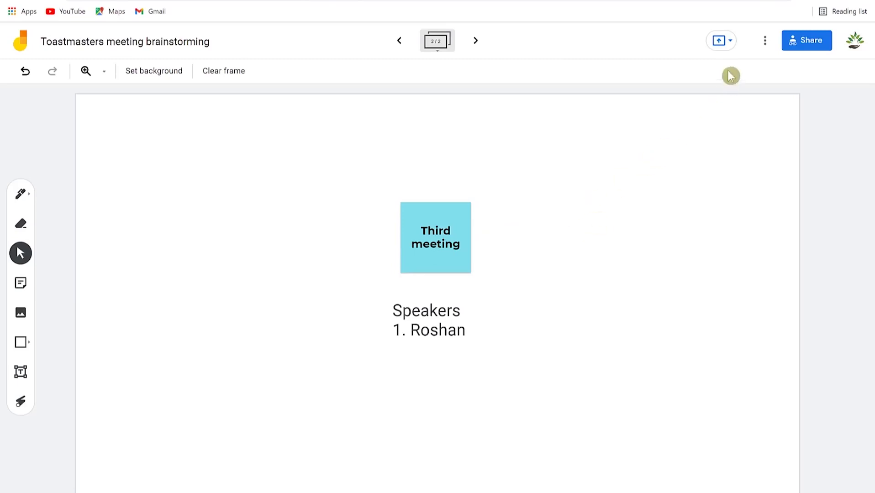
# Step: Go back to frame 1, save it as an image, and close the saved picture after viewing it
pyautogui.click(763, 45)
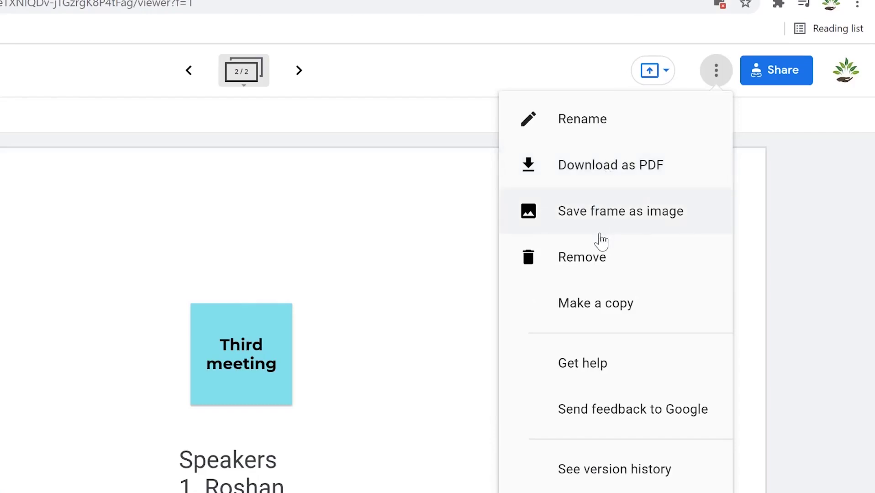
pyautogui.click(208, 77)
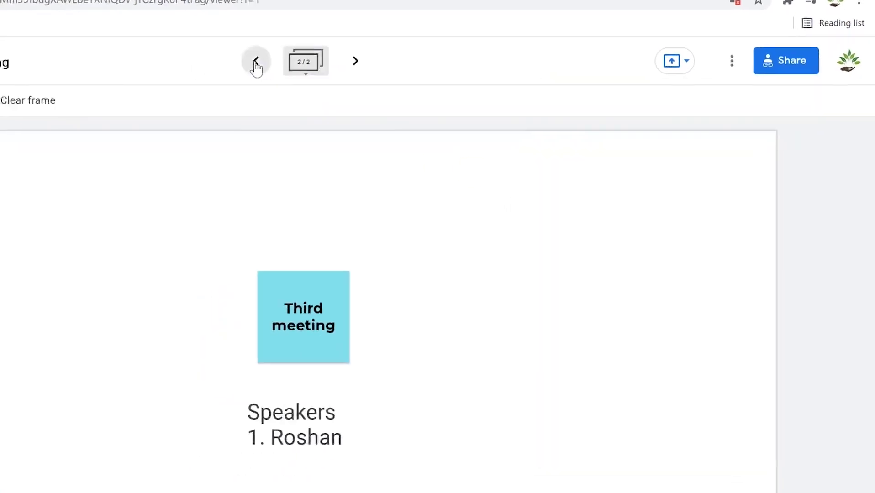
pyautogui.click(189, 71)
pyautogui.click(764, 42)
pyautogui.click(717, 143)
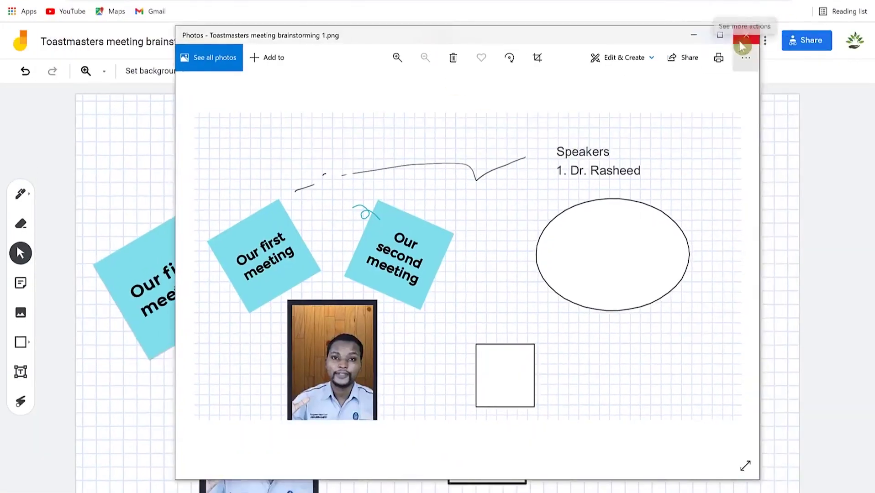
pyautogui.click(746, 35)
# Step: Look through the jam's additional file actions and the options for presenting it to a meeting
pyautogui.click(765, 41)
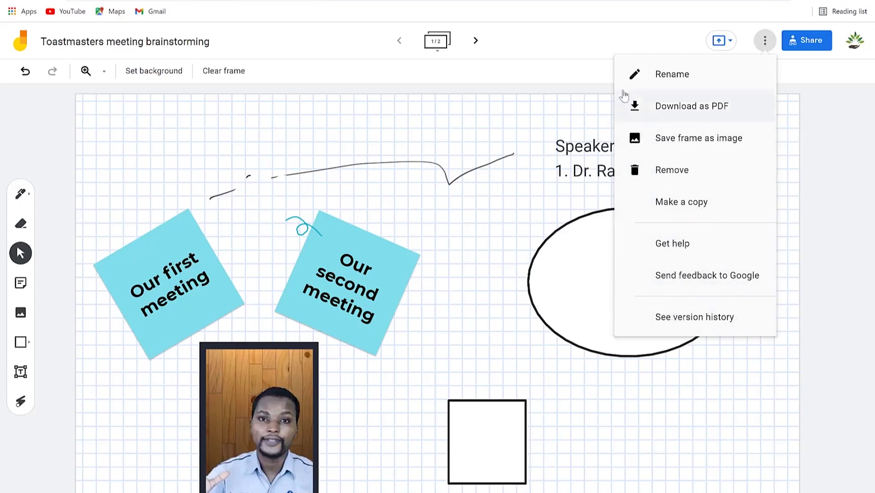
pyautogui.click(598, 38)
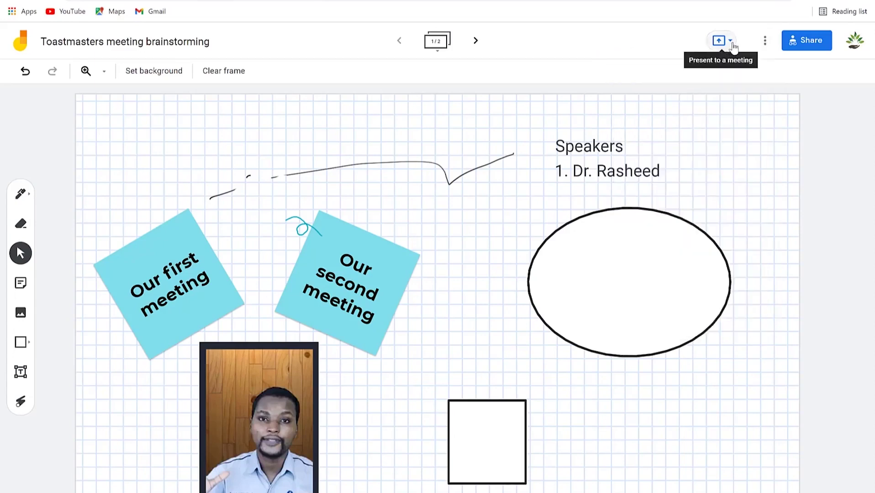
pyautogui.click(731, 41)
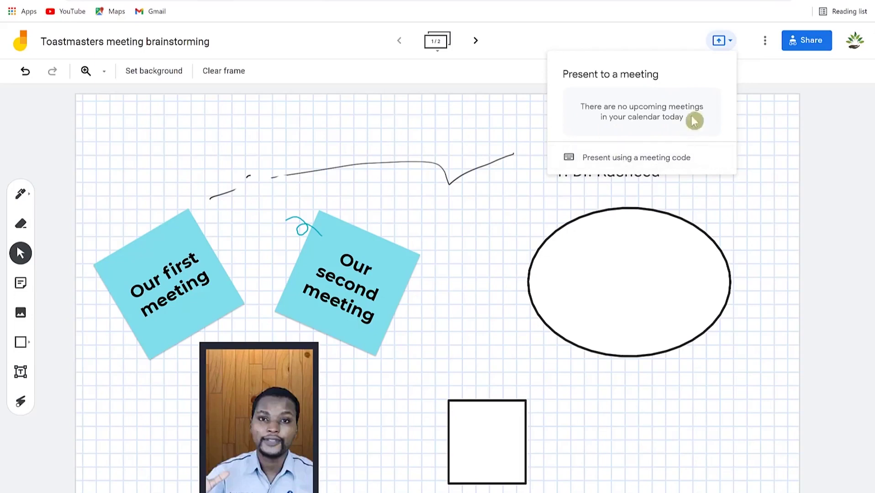
pyautogui.click(473, 64)
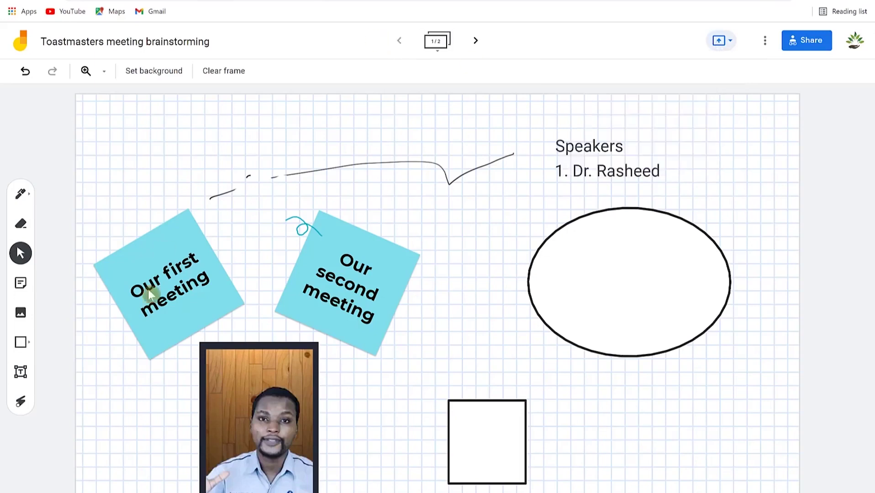